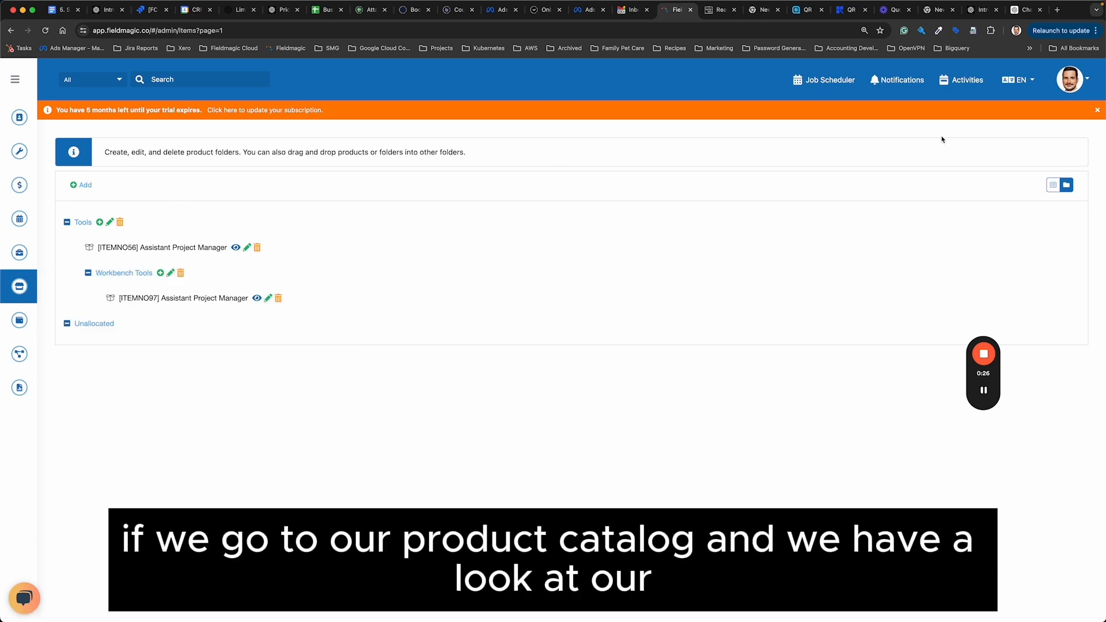
# Show the product catalog as a list, then return to the folder view with the Tools folder expanded.
pyautogui.click(1053, 185)
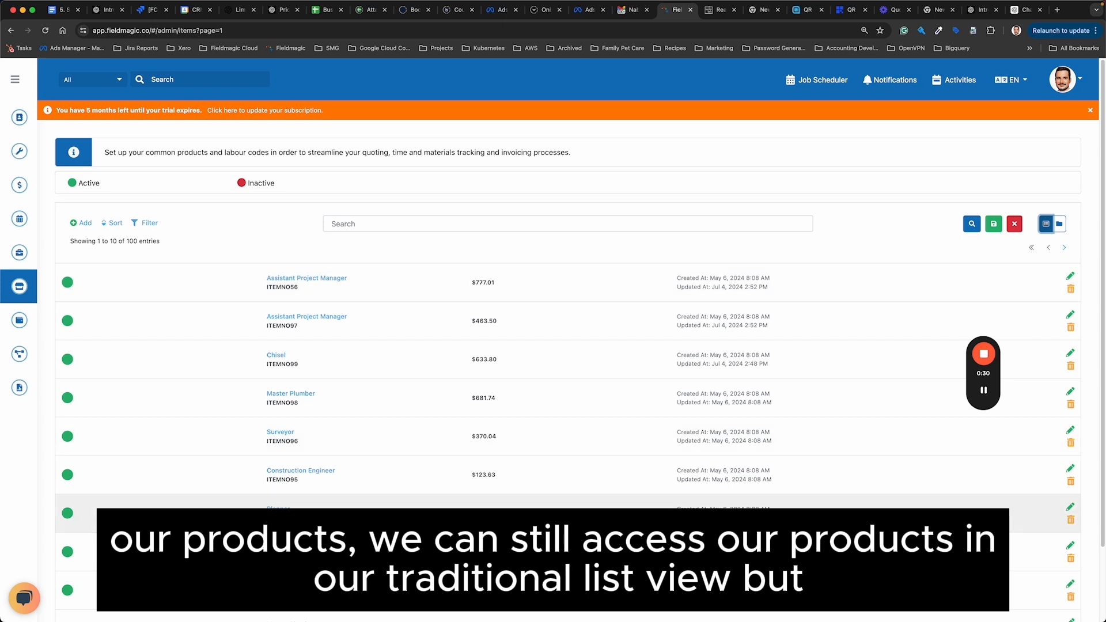
pyautogui.click(1058, 224)
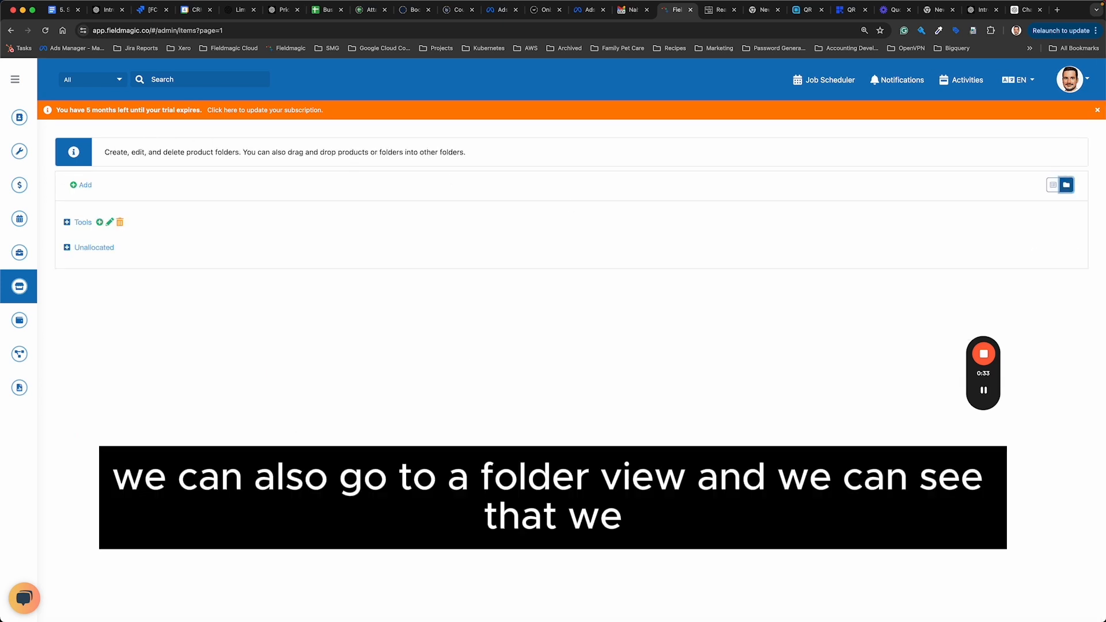
pyautogui.click(67, 222)
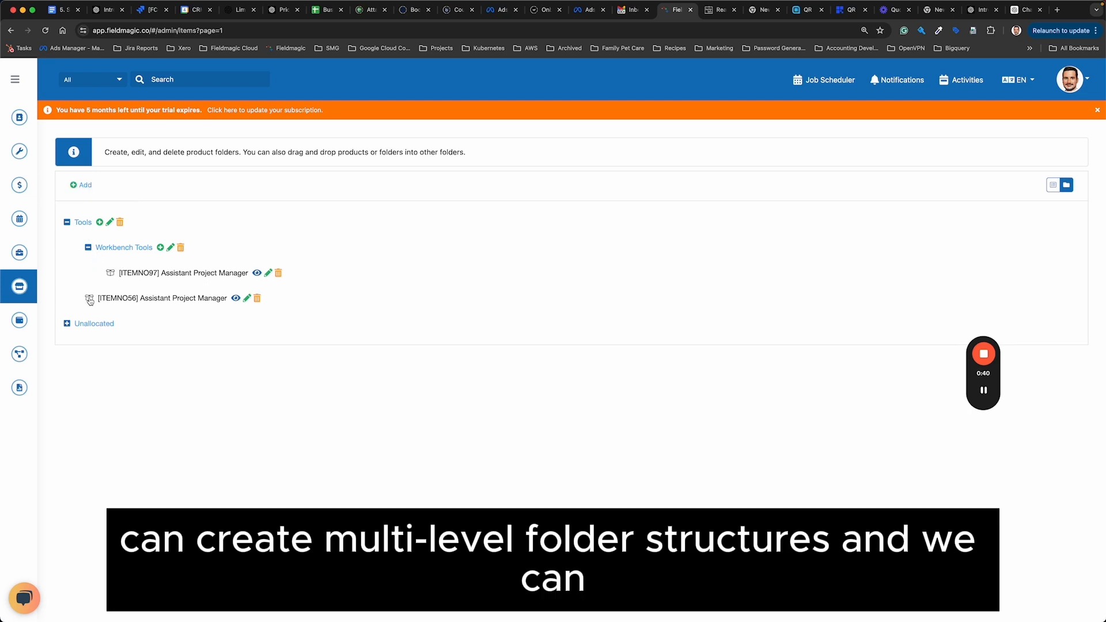
# Move products ITEMNO56 and ITEMNO81 into the Workbench Tools folder, and ITEMNO53 Boilermaker directly into the Tools folder.
pyautogui.moveTo(91, 298); pyautogui.dragTo(161, 302)
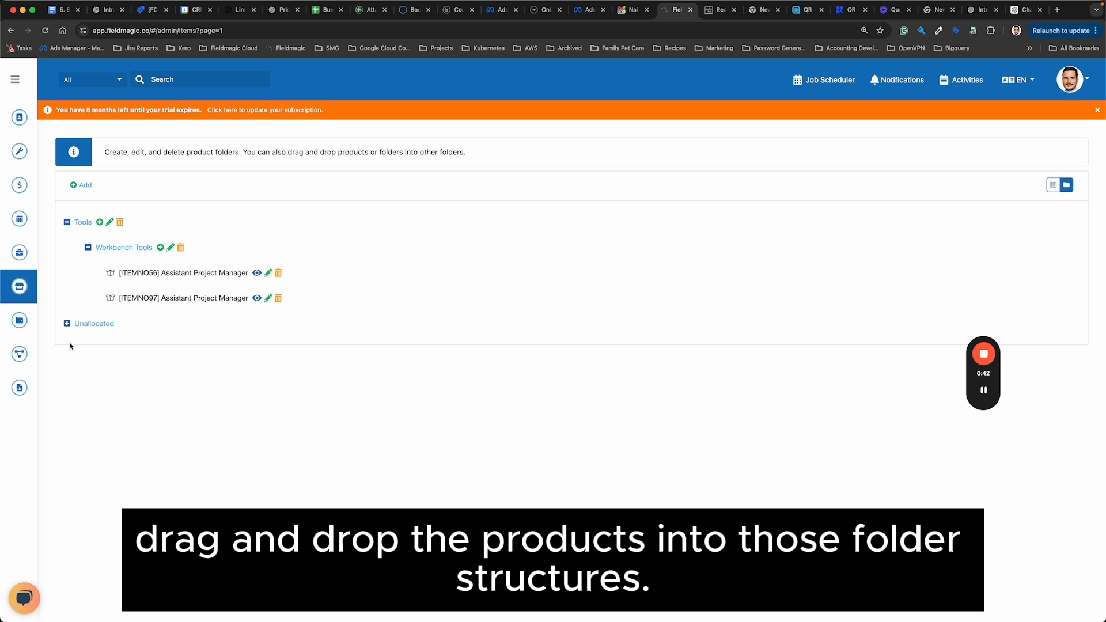
pyautogui.click(66, 323)
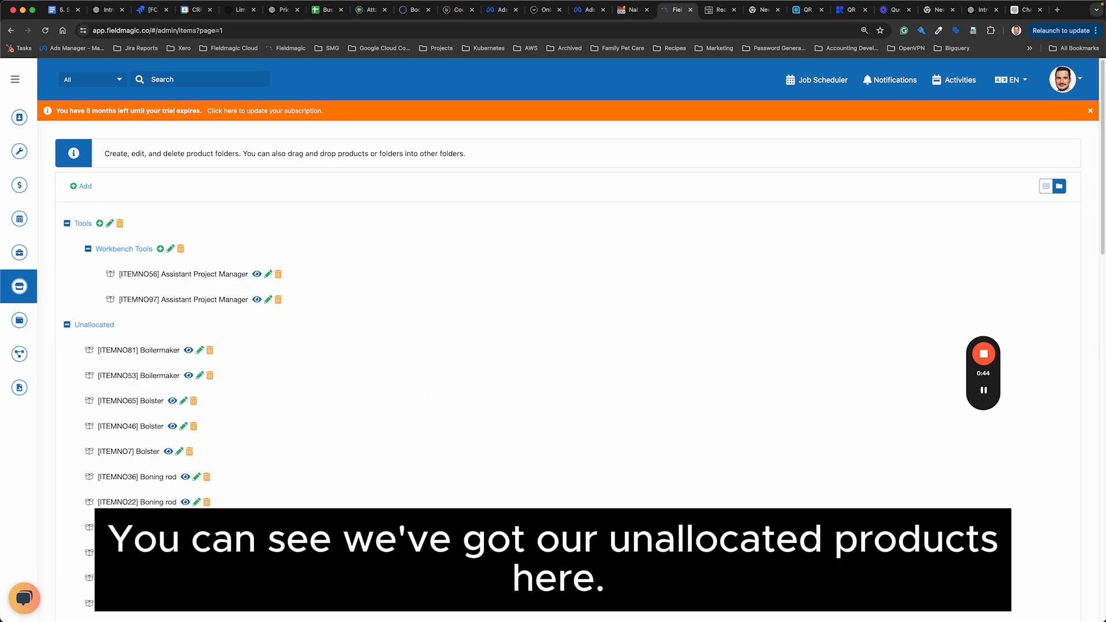
pyautogui.moveTo(169, 350); pyautogui.dragTo(248, 287)
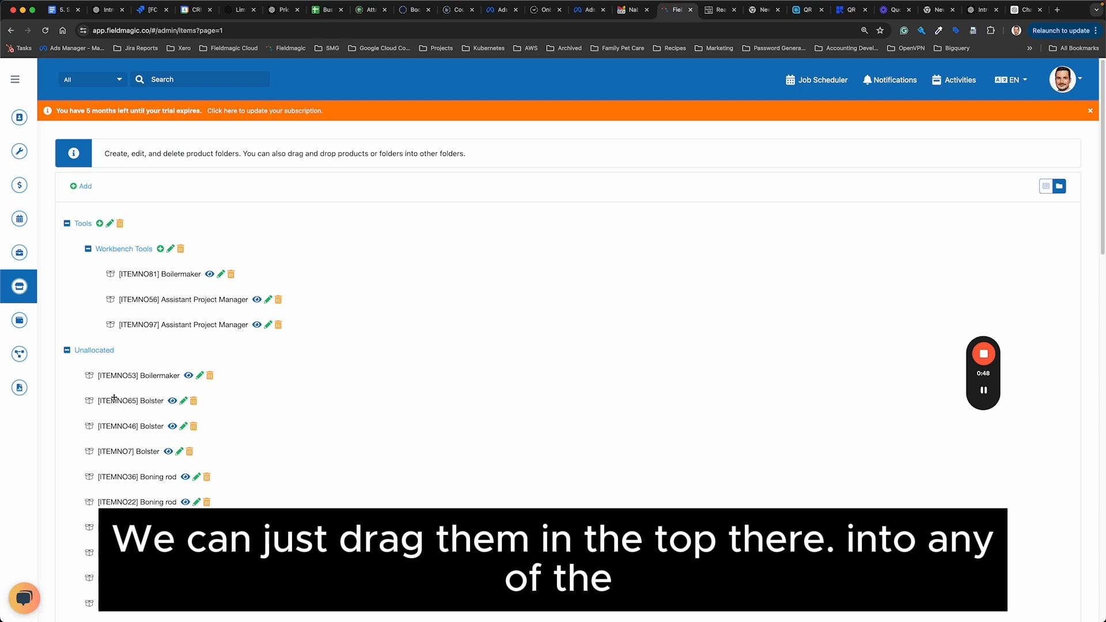
pyautogui.moveTo(123, 378); pyautogui.dragTo(202, 250)
# Create a product folder named Earthmoving and nest it inside the Tools folder.
pyautogui.click(83, 187)
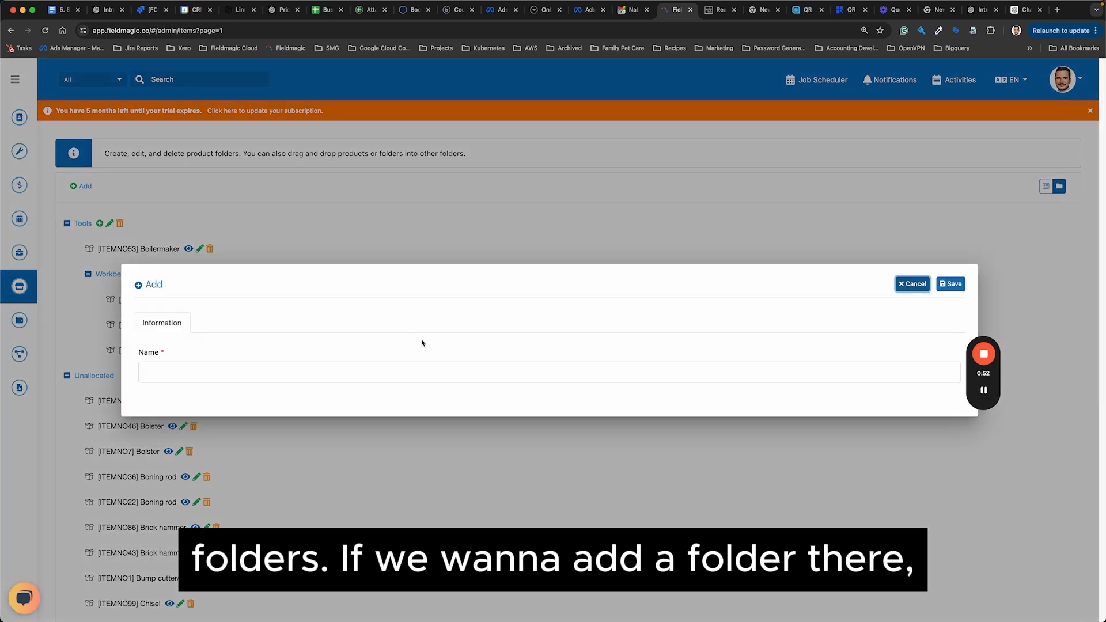
pyautogui.click(268, 365)
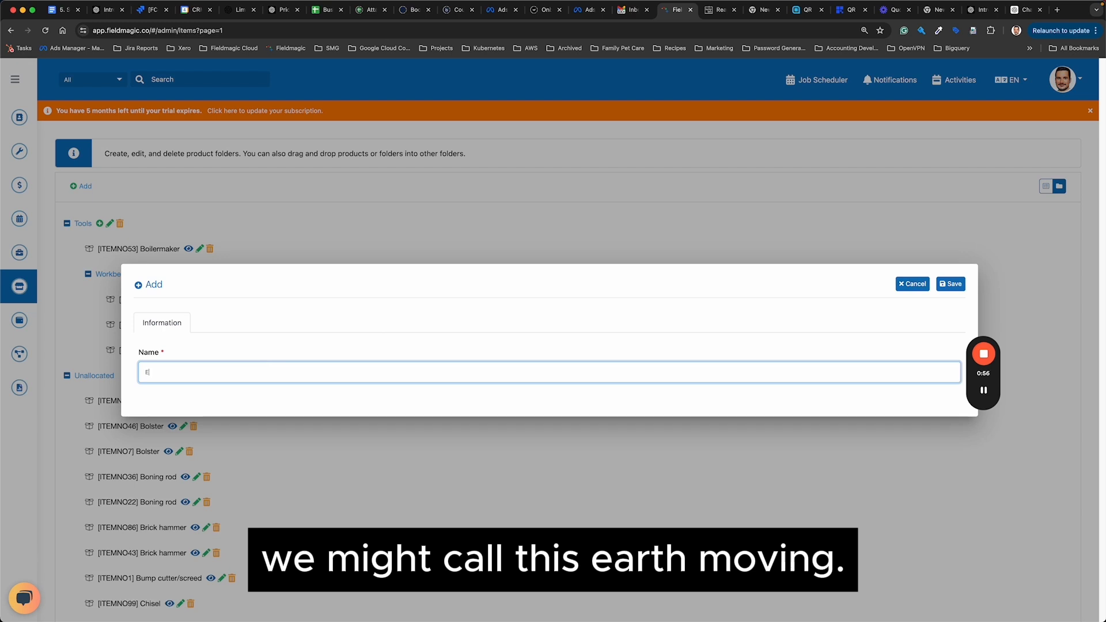
pyautogui.write('Earthmoving')
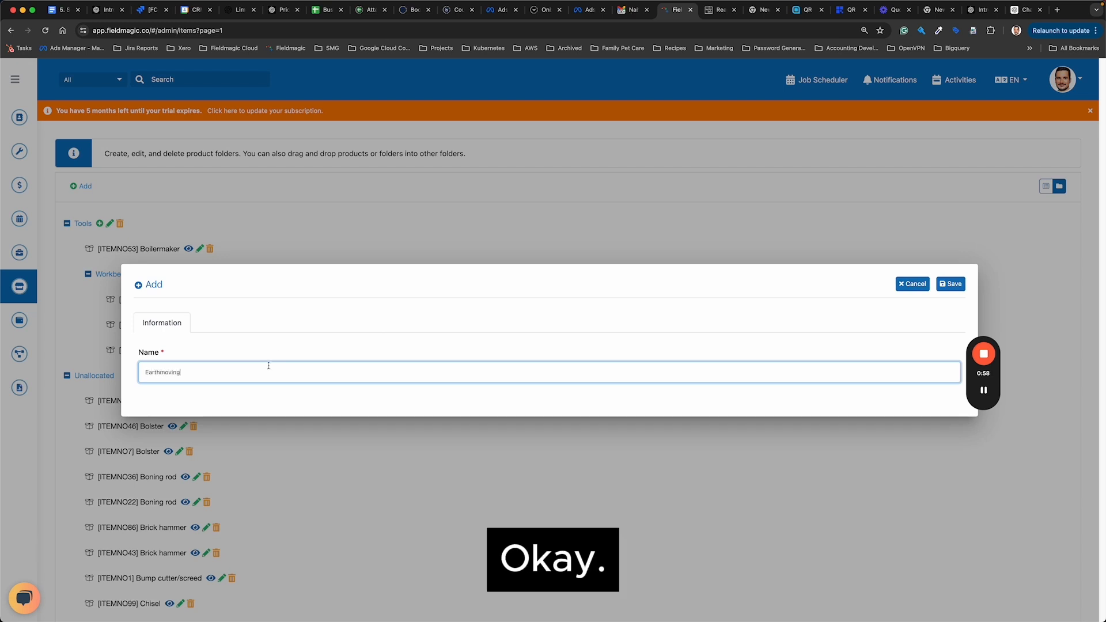
pyautogui.click(950, 284)
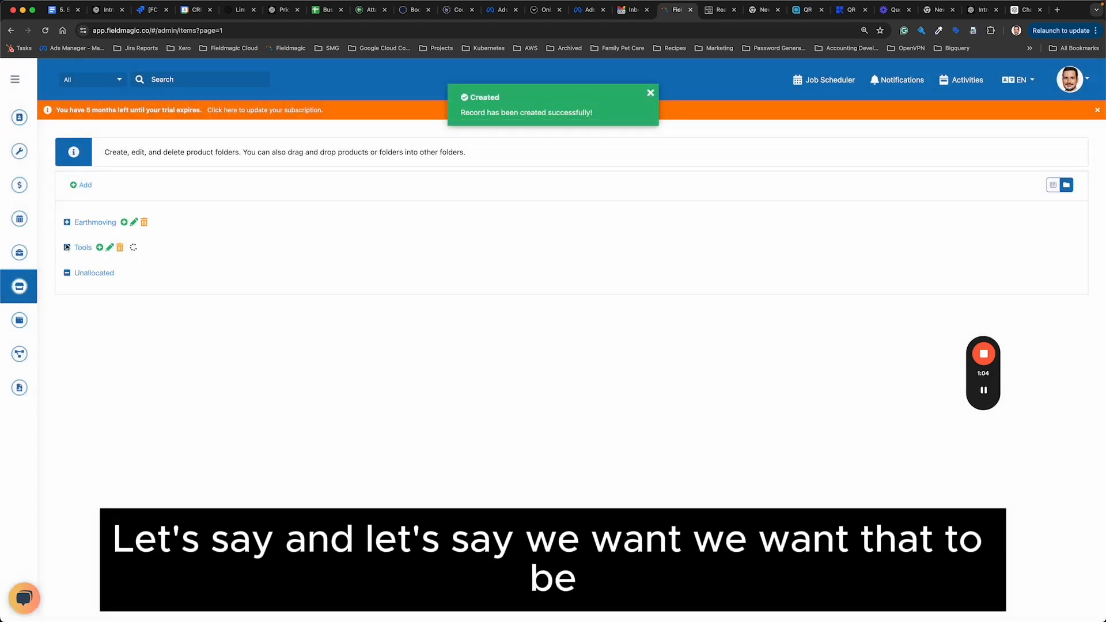
pyautogui.click(67, 247)
pyautogui.moveTo(78, 224); pyautogui.dragTo(160, 241)
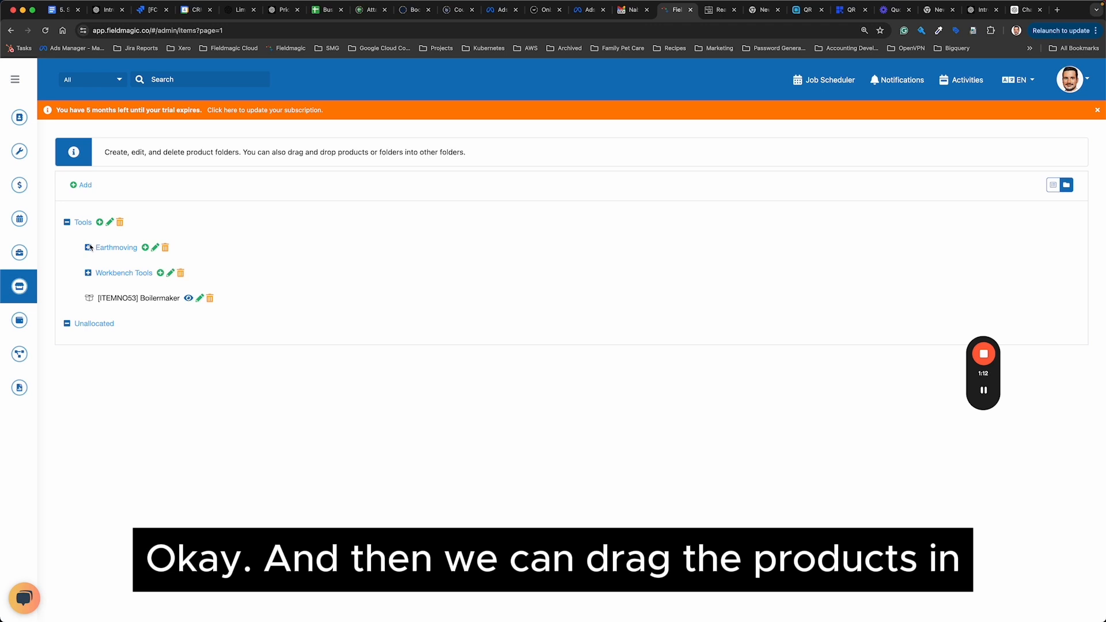
# Move the unallocated product ITEMNO65 Bolster into the Earthmoving folder, and collapse the Earthmoving and Unallocated folders.
pyautogui.click(89, 323)
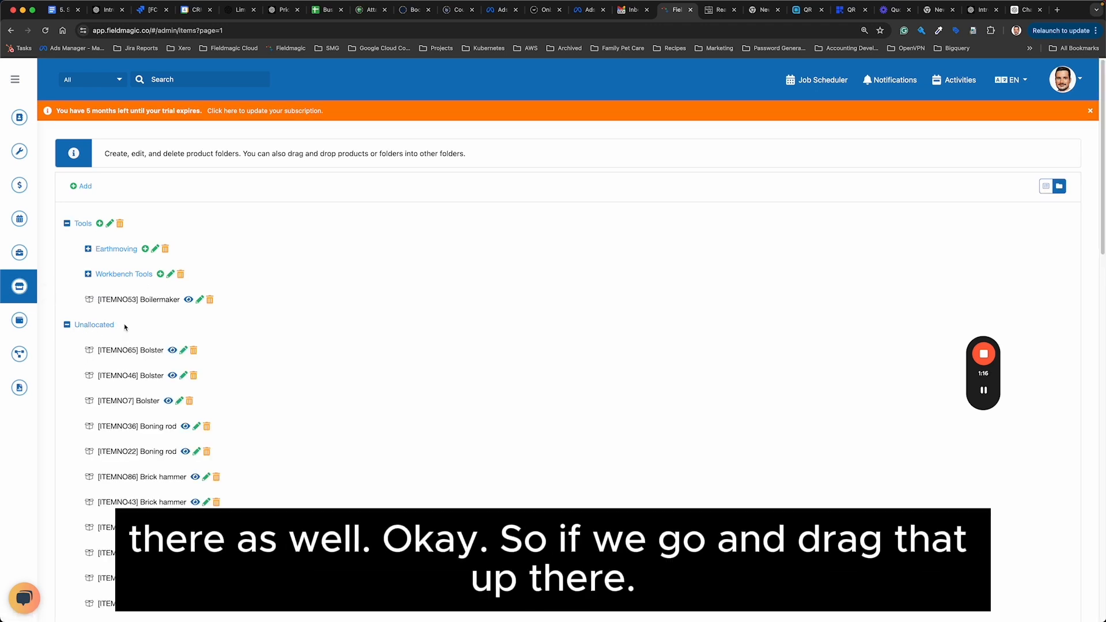
pyautogui.moveTo(118, 345); pyautogui.dragTo(193, 276)
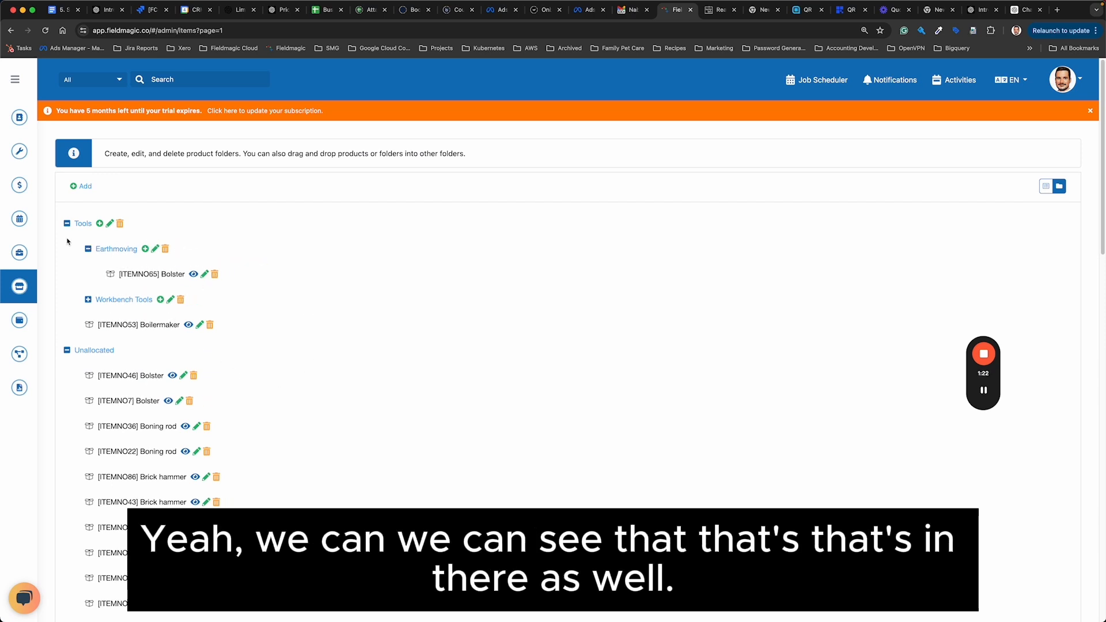
pyautogui.click(88, 248)
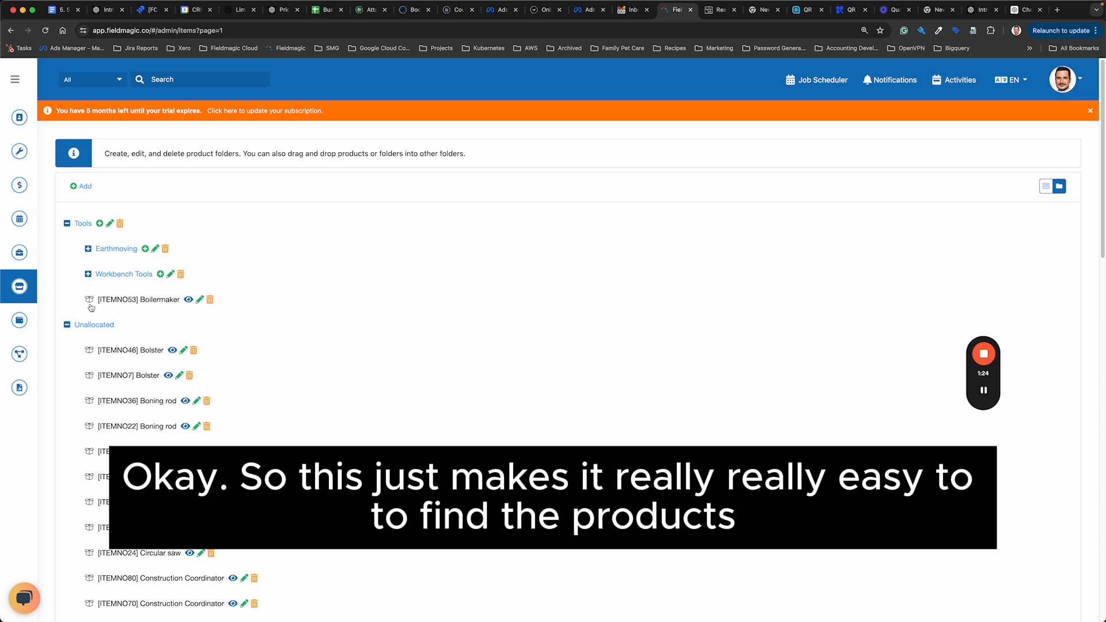
pyautogui.click(66, 324)
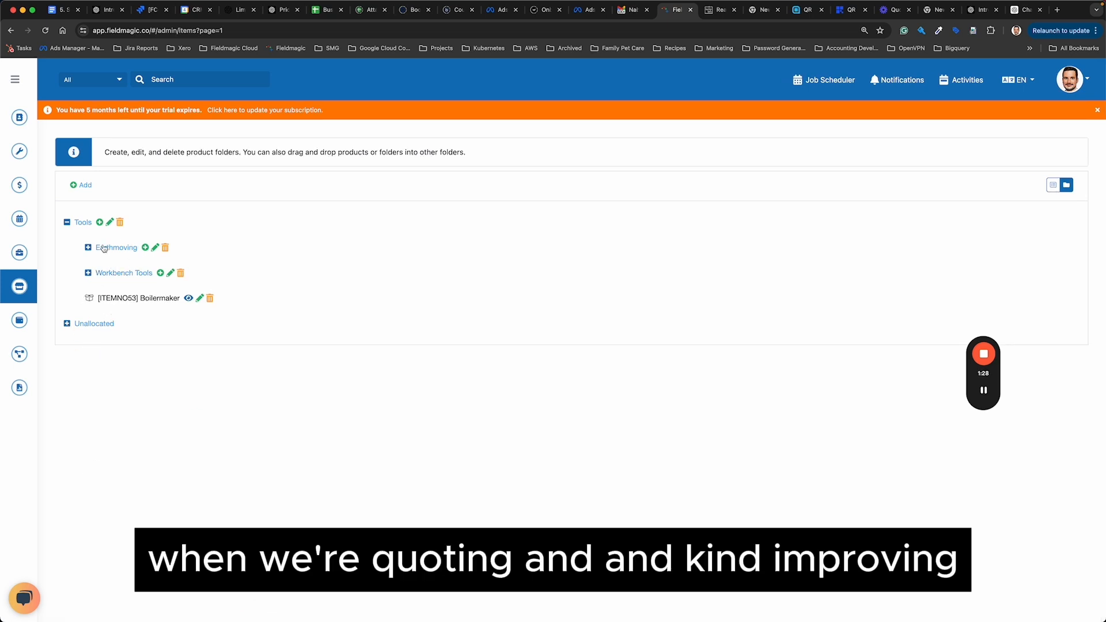
# Open the Earthmoving folder for editing and cancel without changing its name.
pyautogui.click(154, 248)
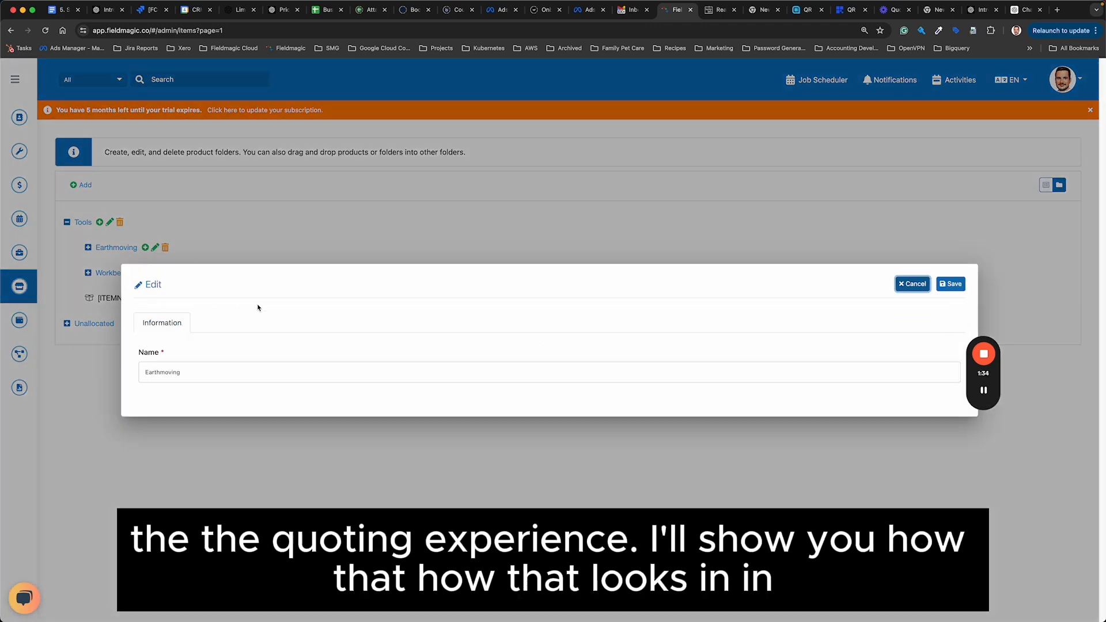
pyautogui.click(921, 283)
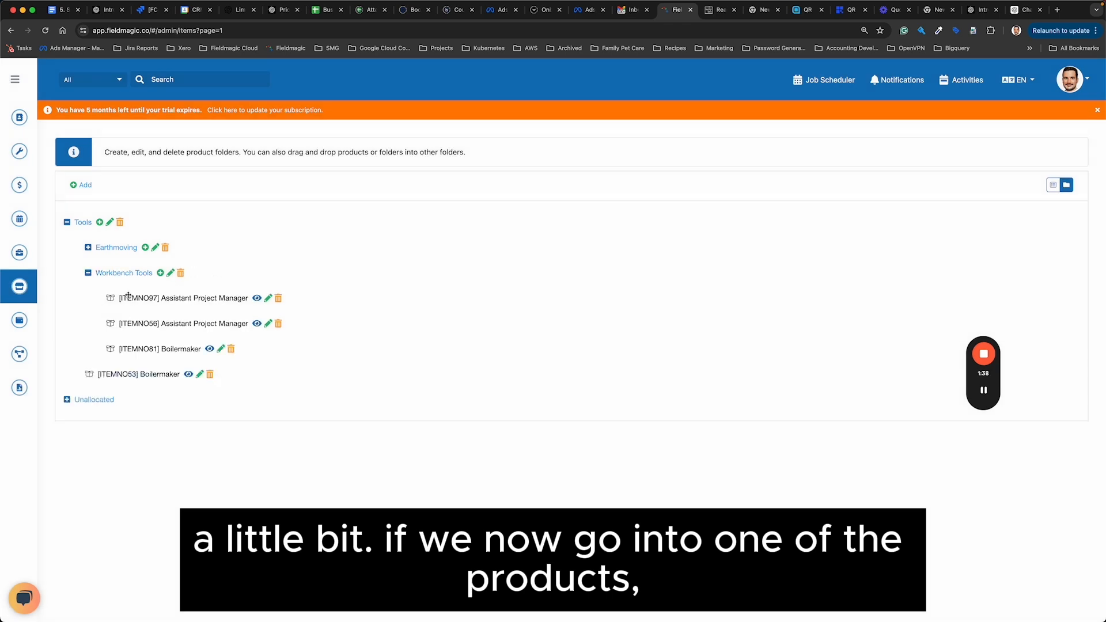
# Open product ITEMNO97 in Workbench Tools for editing and add a blank supplier pricing row.
pyautogui.click(267, 298)
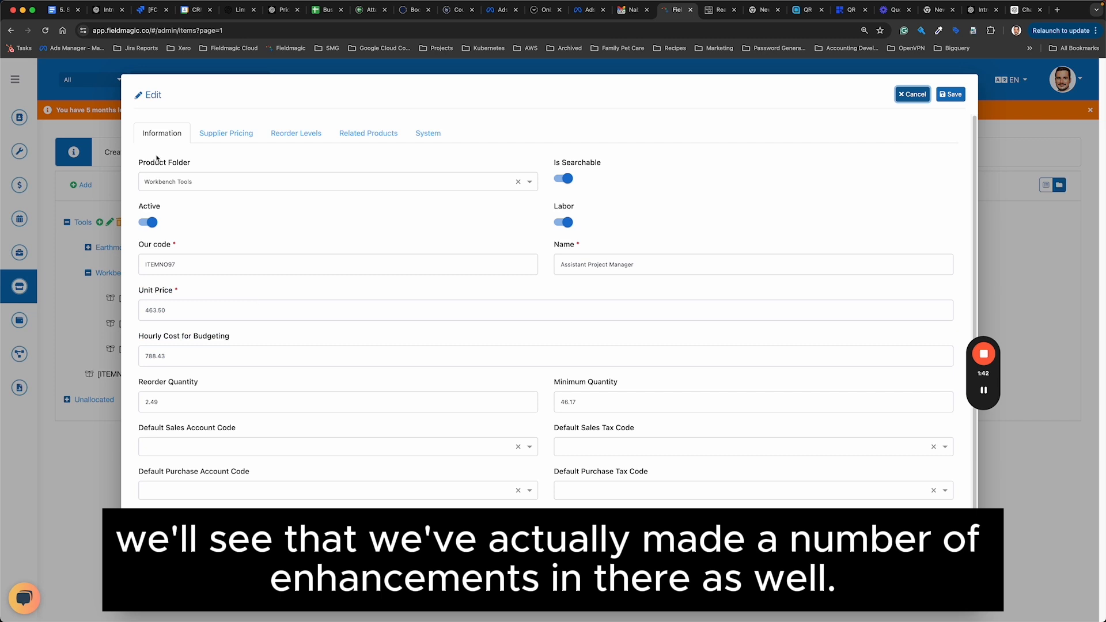
pyautogui.click(240, 131)
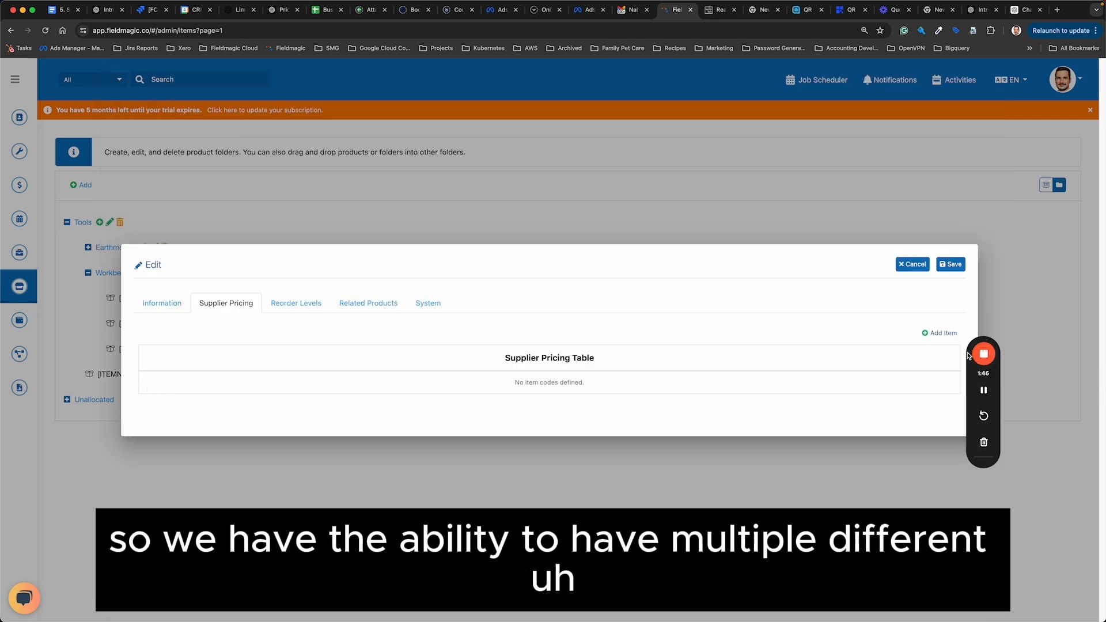
pyautogui.click(938, 333)
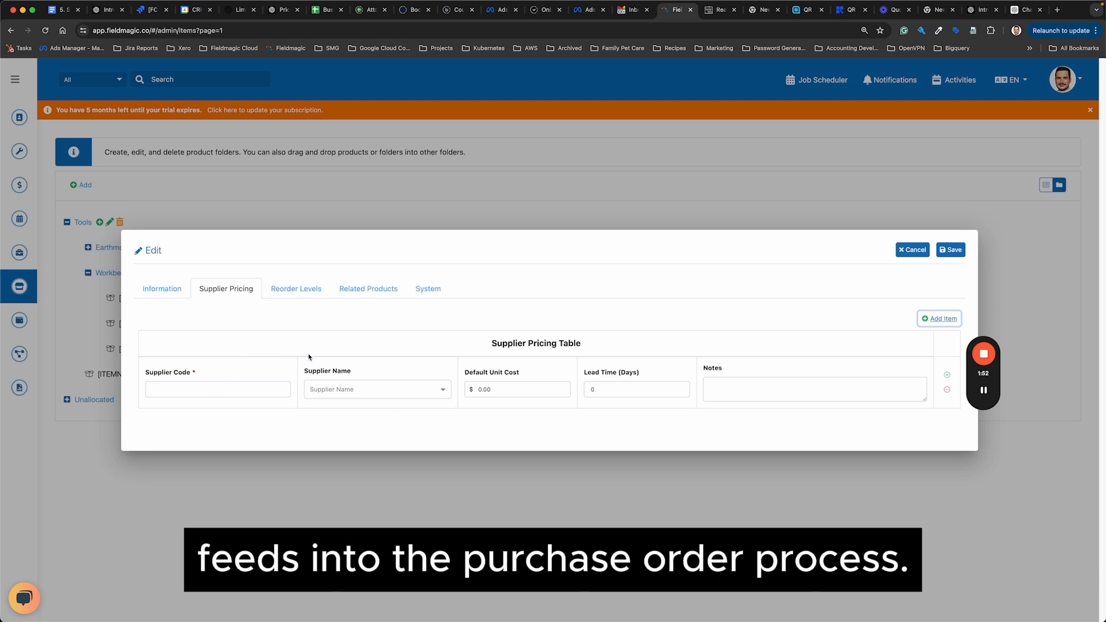
# Add a blank reorder level row to the product and view the available warehouses without selecting one.
pyautogui.click(294, 291)
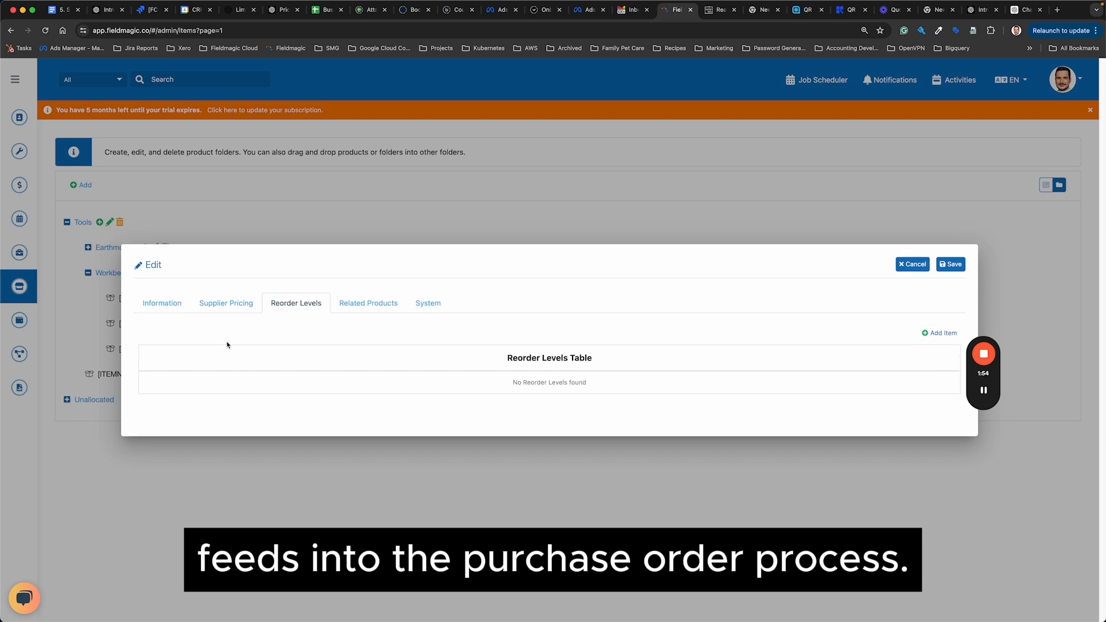
pyautogui.click(942, 333)
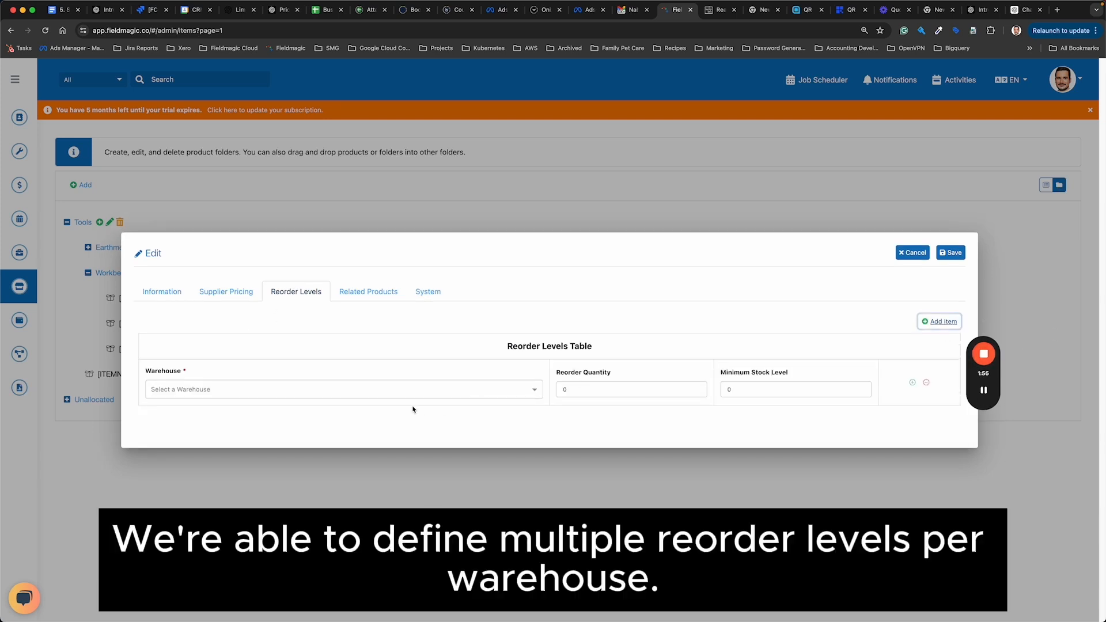
pyautogui.click(339, 384)
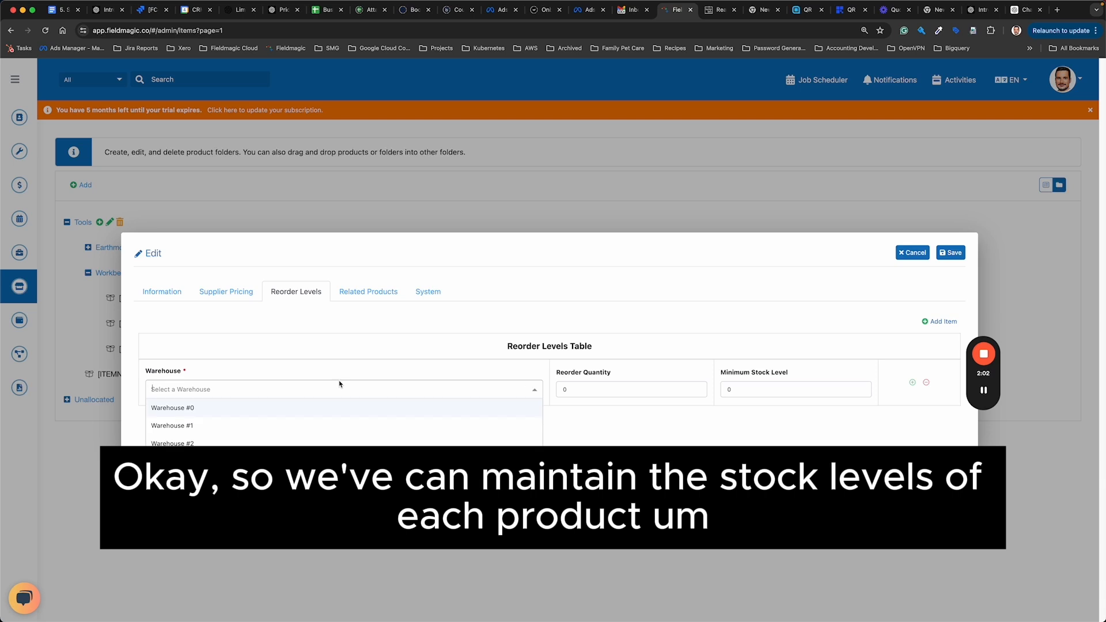
pyautogui.click(385, 343)
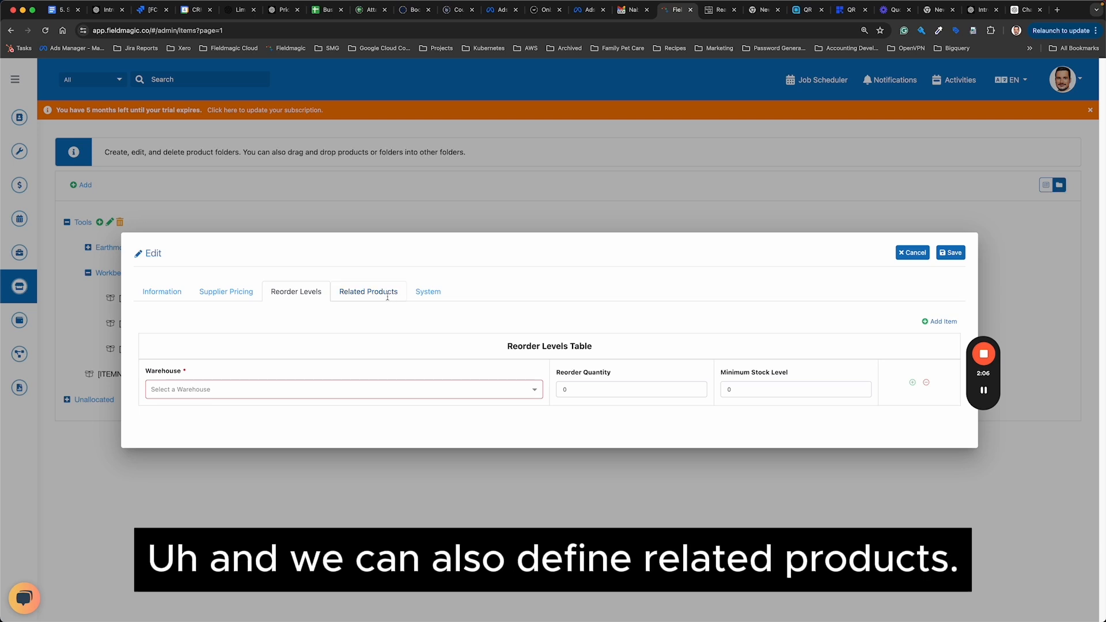
# Examine the choices for related products and the product's general information, including its item code.
pyautogui.click(367, 291)
pyautogui.click(252, 334)
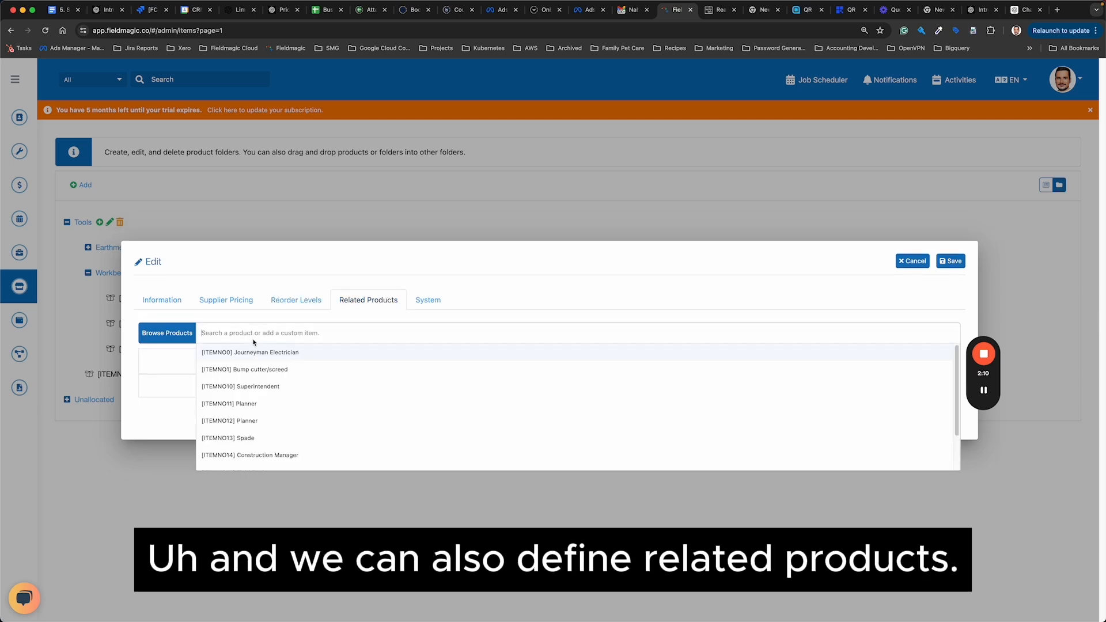
pyautogui.click(775, 298)
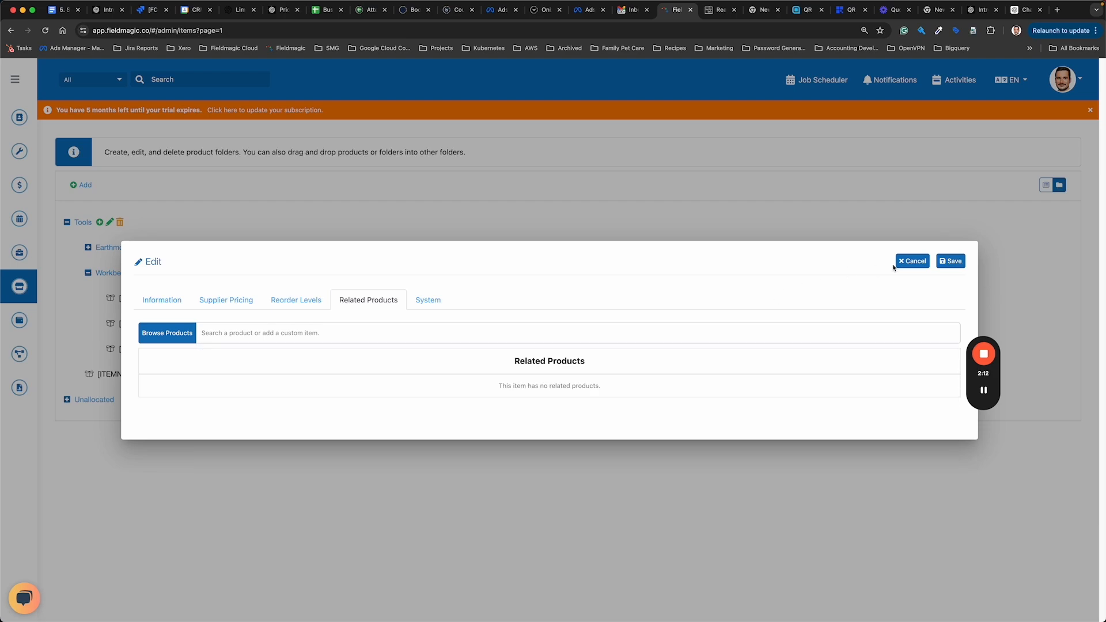
pyautogui.click(162, 300)
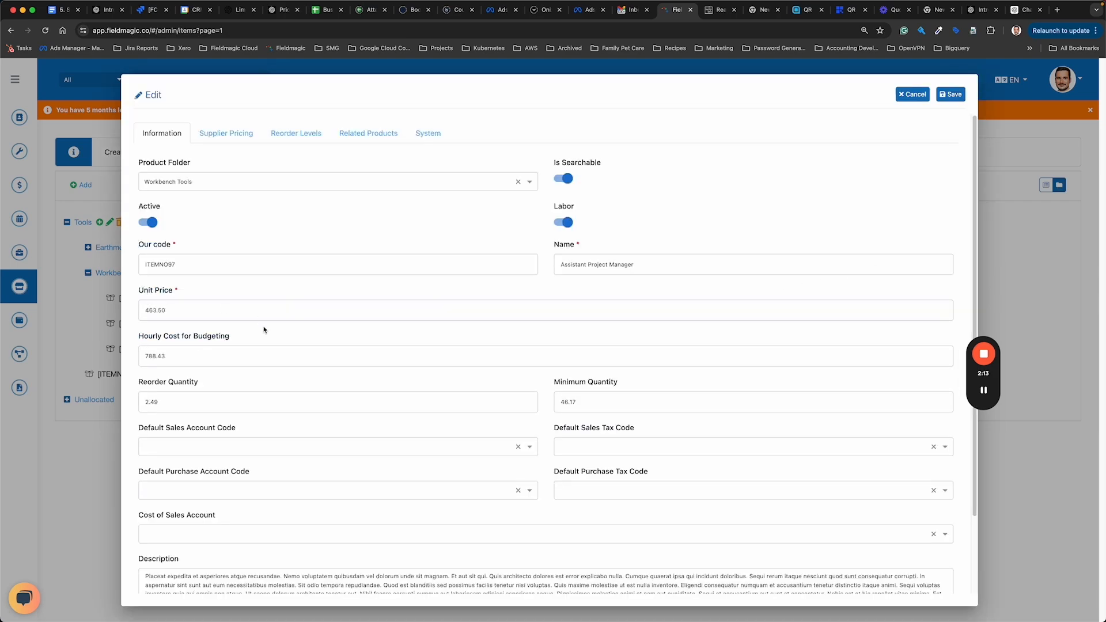
pyautogui.doubleClick(207, 262)
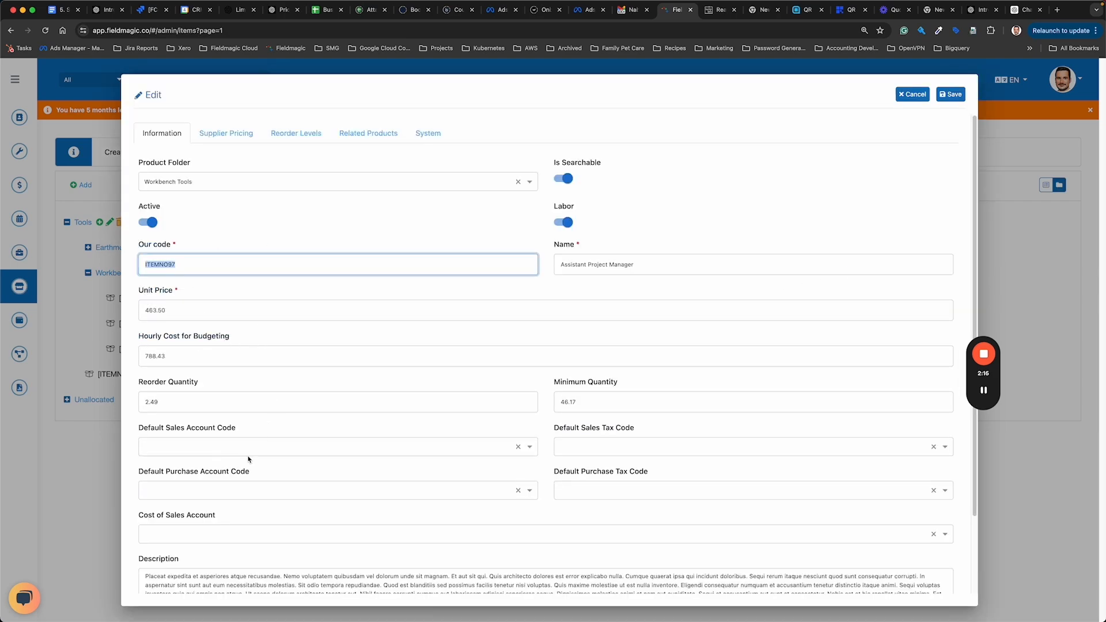
pyautogui.scroll(-3, 300, 517)
pyautogui.scroll(3, 318, 524)
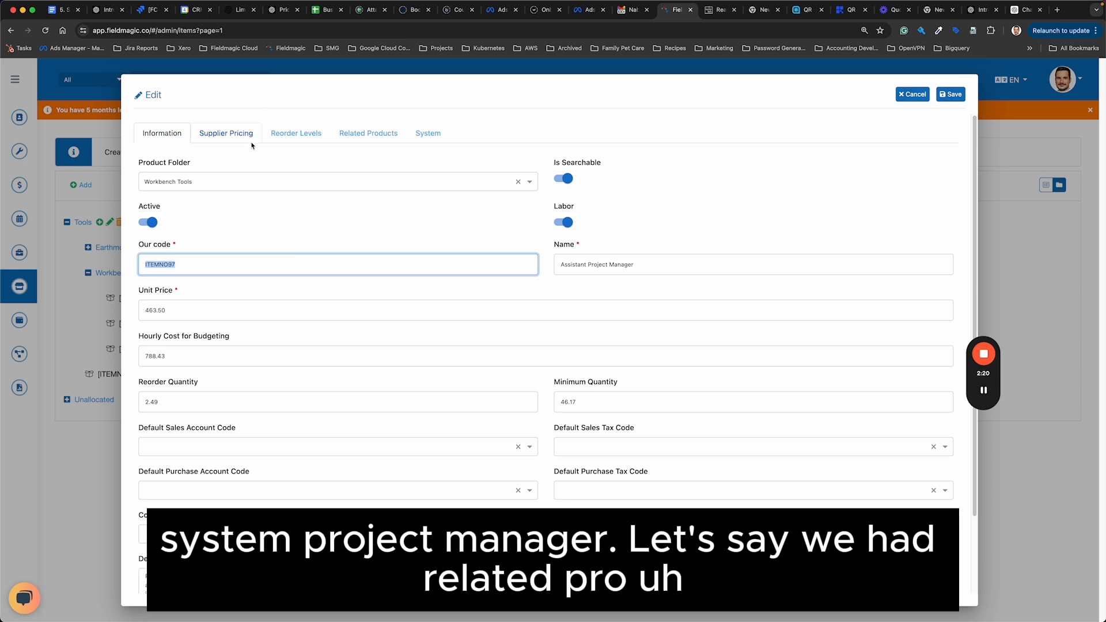
# Add ITEMNO0 Journeyman Electrician and ITEMNO10 Superintendent as related products of ITEMNO97.
pyautogui.click(367, 133)
pyautogui.click(266, 334)
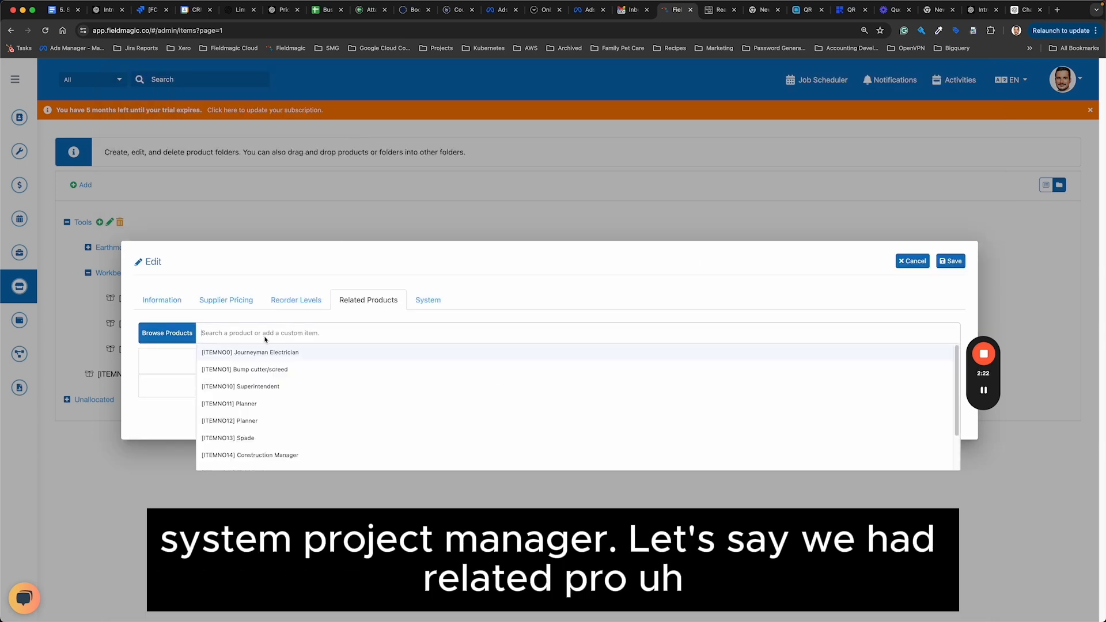
pyautogui.click(296, 358)
pyautogui.click(297, 328)
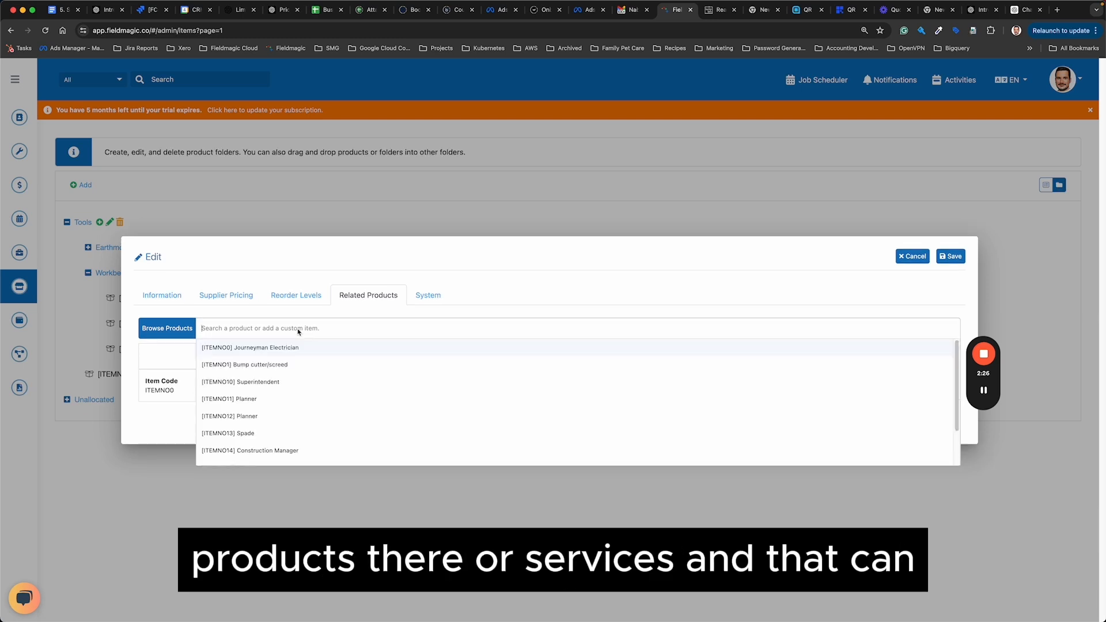
pyautogui.click(260, 381)
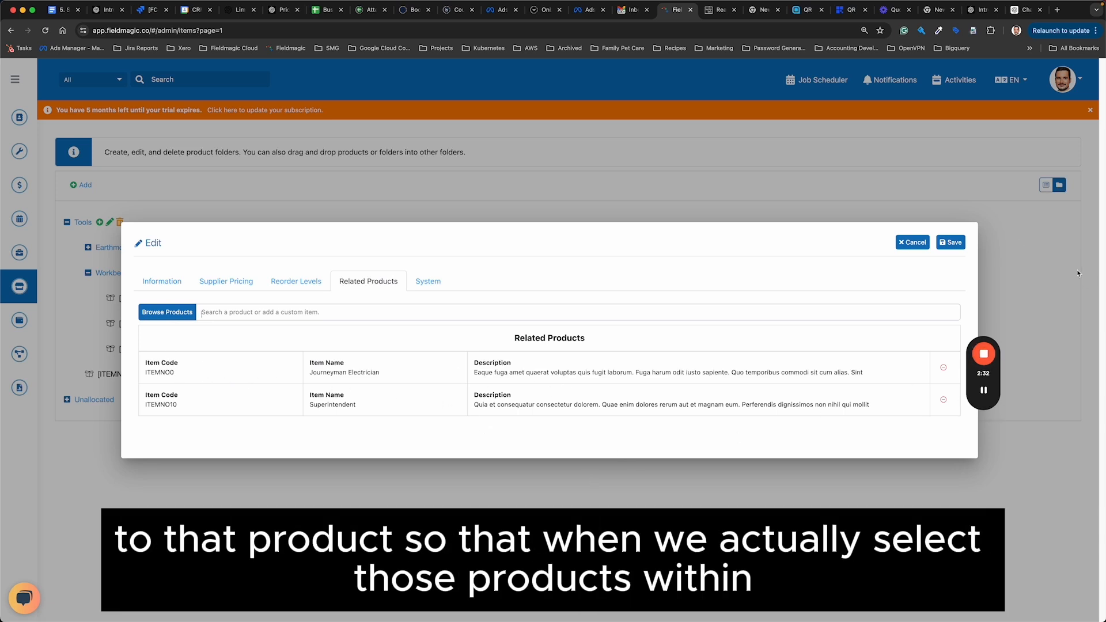
# Try to save the product, remove its blank supplier pricing row and attempt the save again.
pyautogui.click(961, 242)
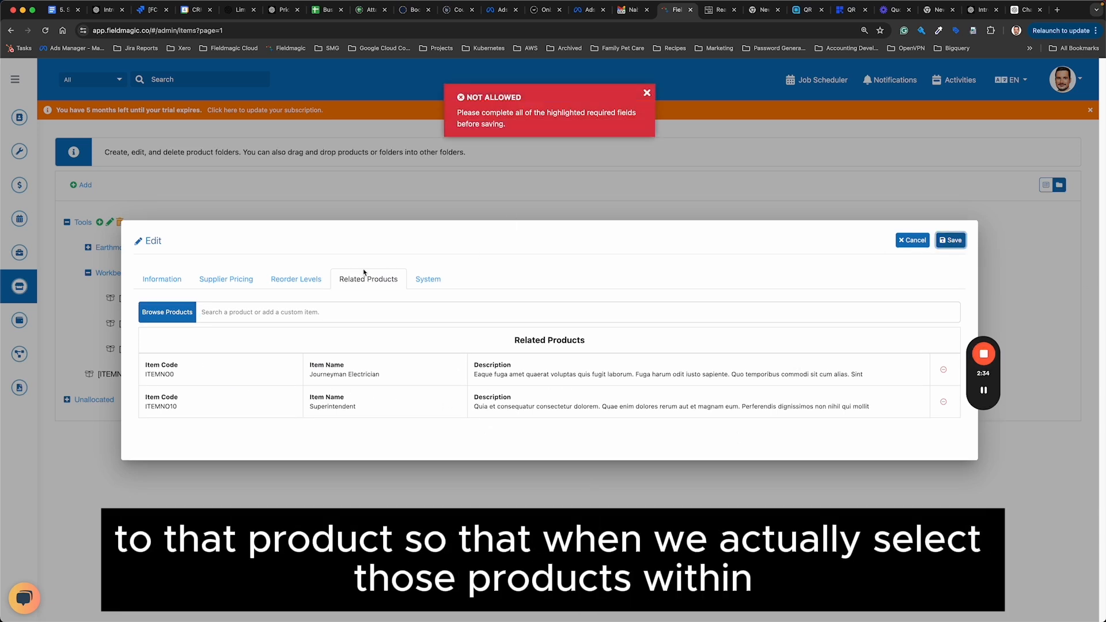
pyautogui.click(647, 93)
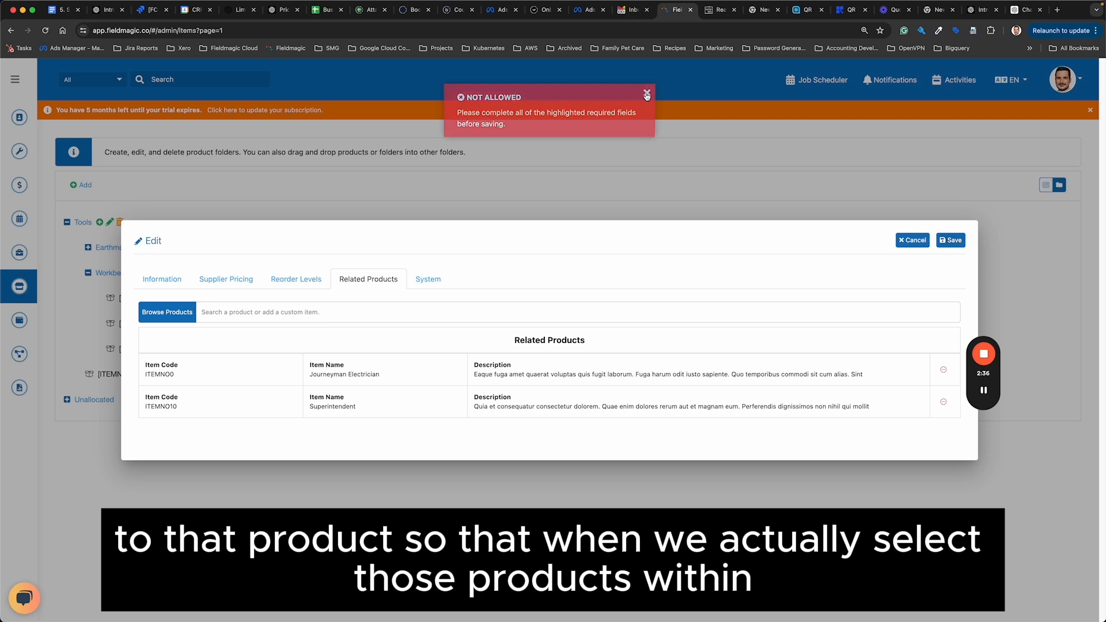
pyautogui.click(229, 279)
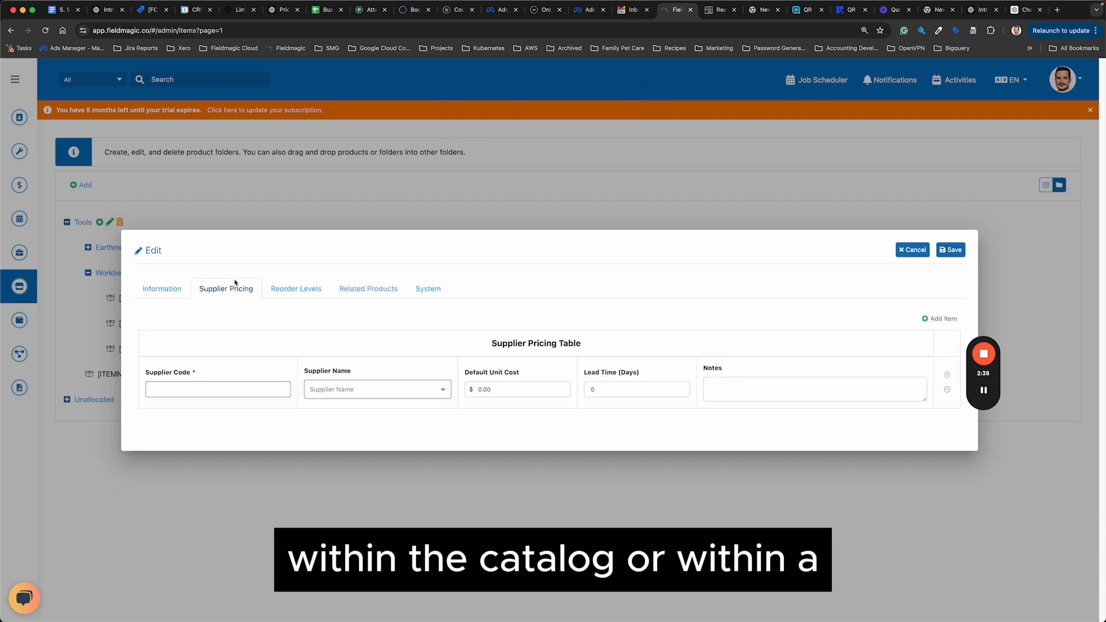
pyautogui.click(947, 389)
pyautogui.click(951, 265)
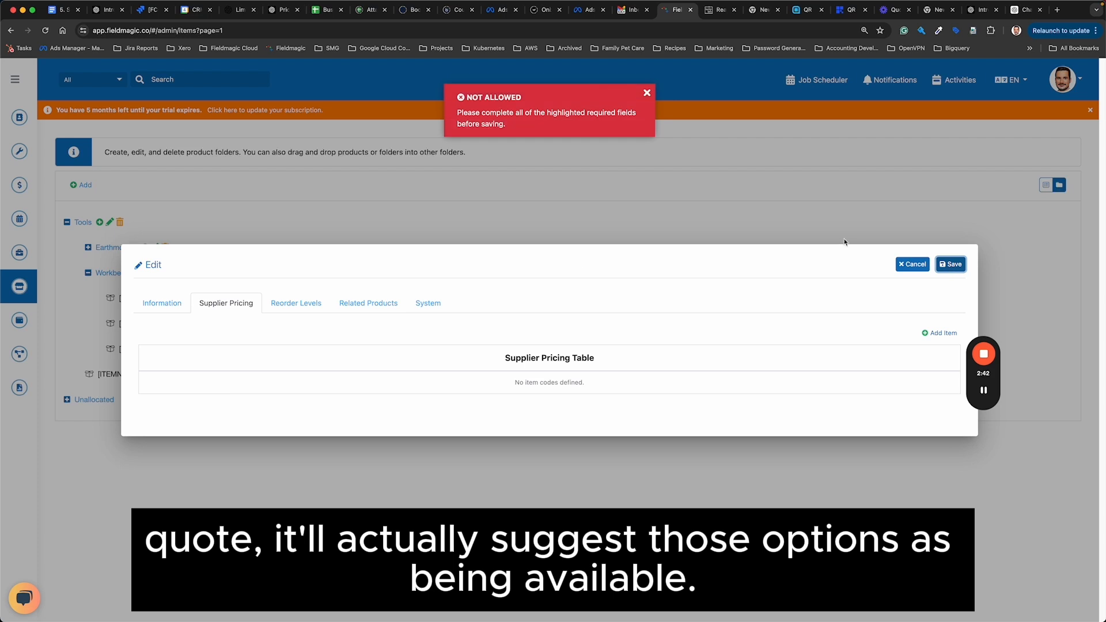
# Check the product's sections for missing required fields, remove the blank reorder level row and save the product.
pyautogui.click(154, 306)
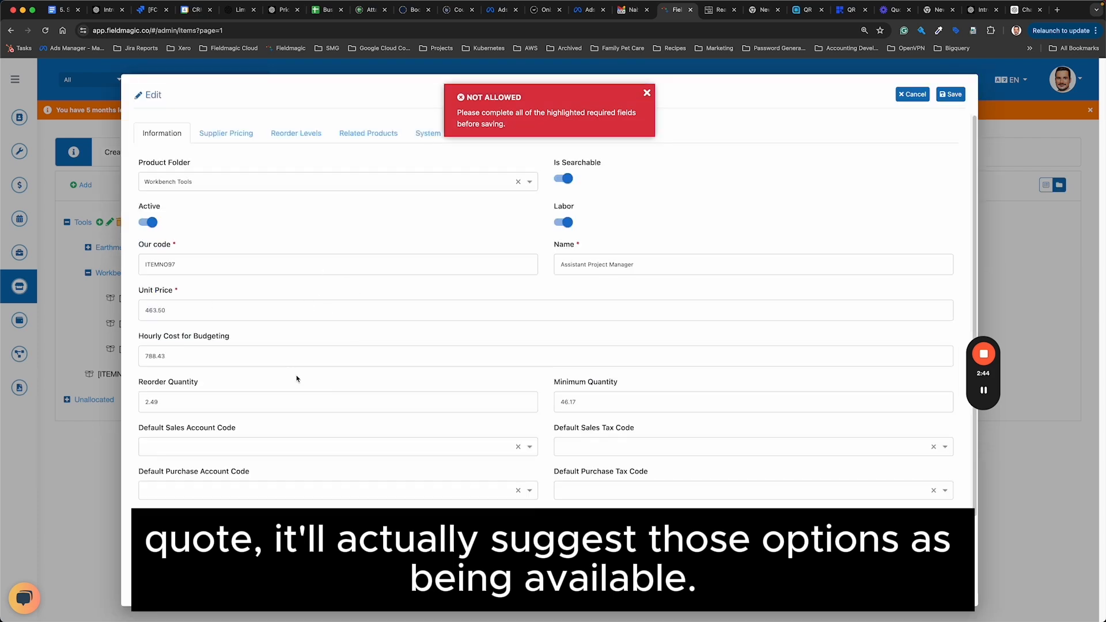
pyautogui.scroll(-3, 447, 417)
pyautogui.scroll(3, 257, 336)
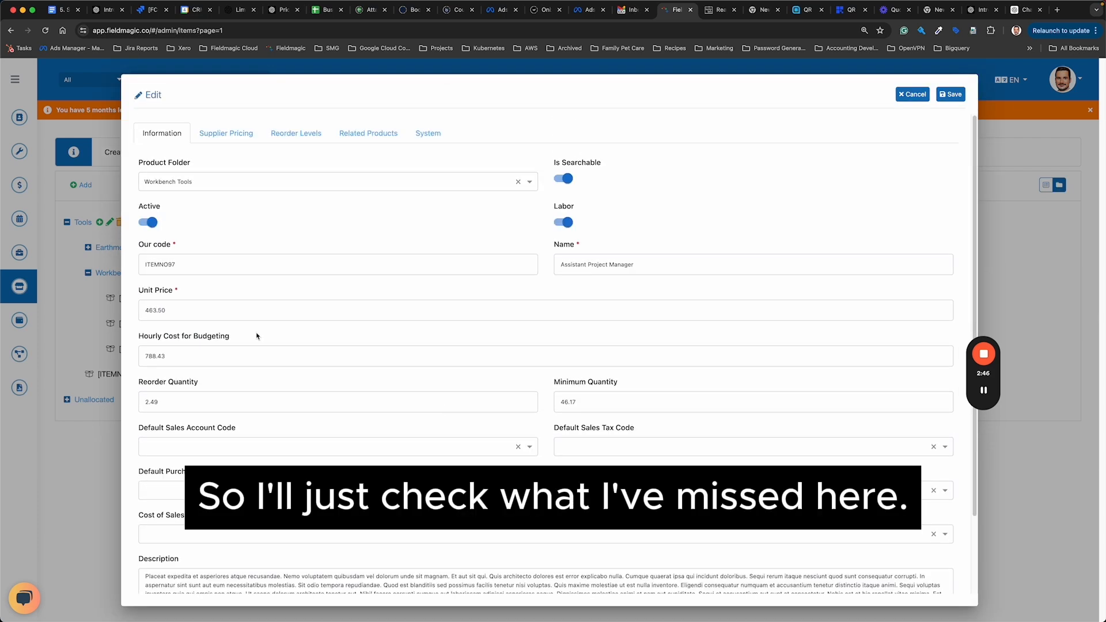
pyautogui.click(228, 133)
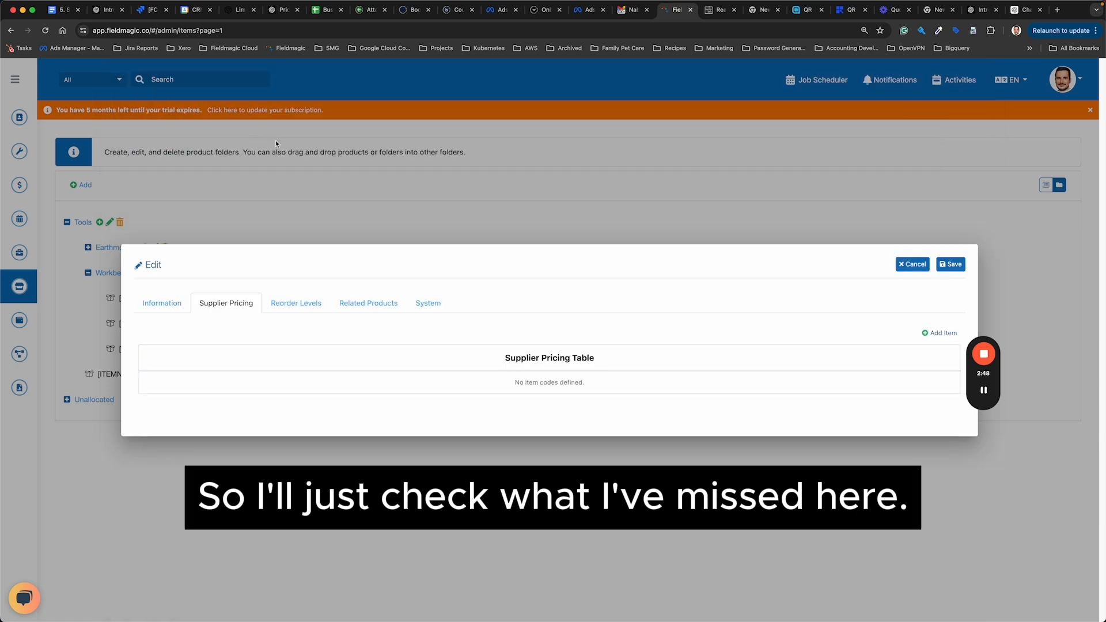
pyautogui.click(289, 305)
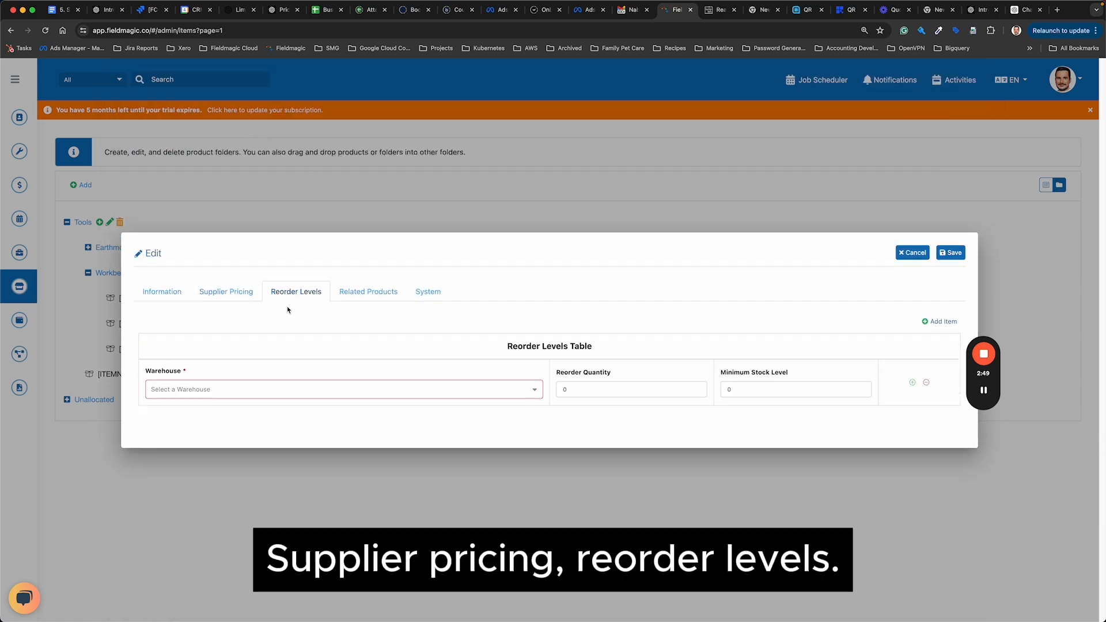
pyautogui.click(925, 383)
pyautogui.click(944, 262)
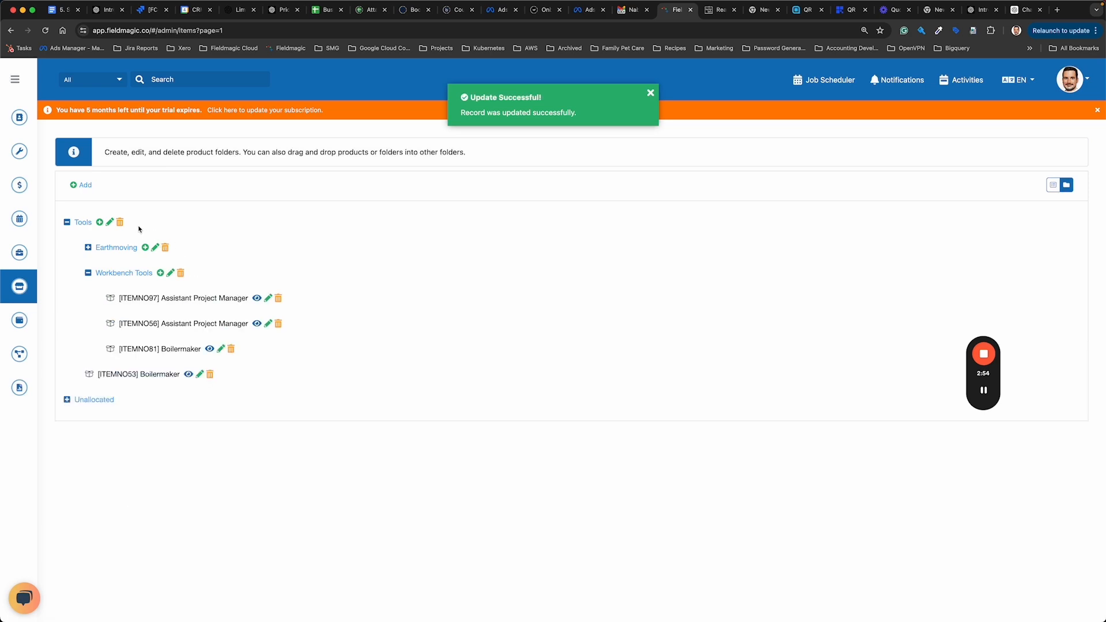
# Start a new quote for the existing organization CRM Online and use its existing site ST-0011.
pyautogui.moveTo(21, 151)
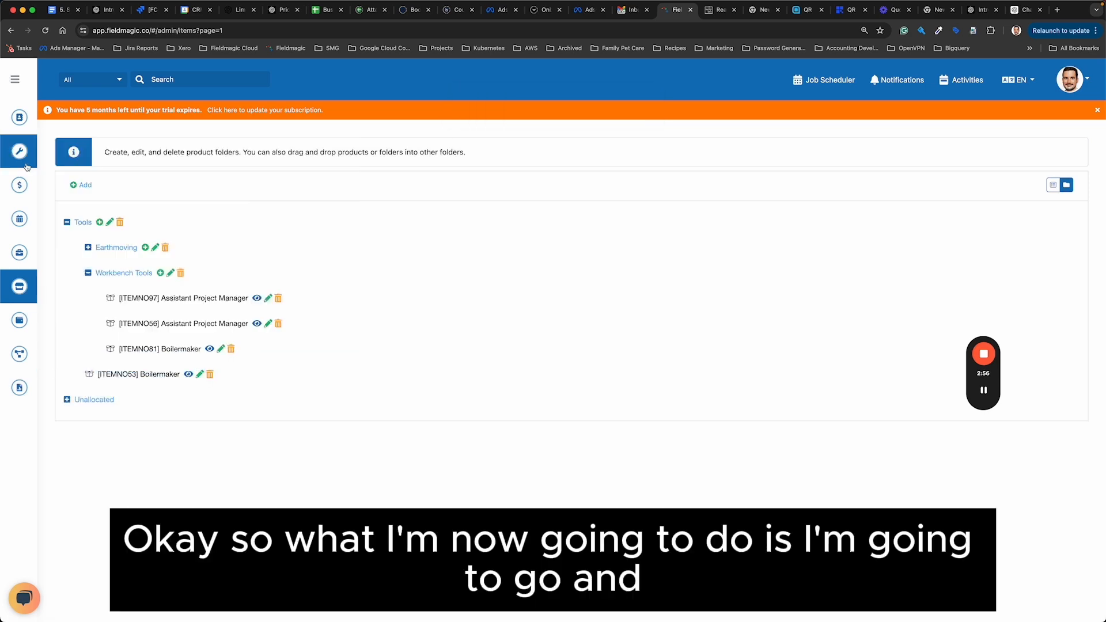
pyautogui.moveTo(24, 190)
pyautogui.click(235, 193)
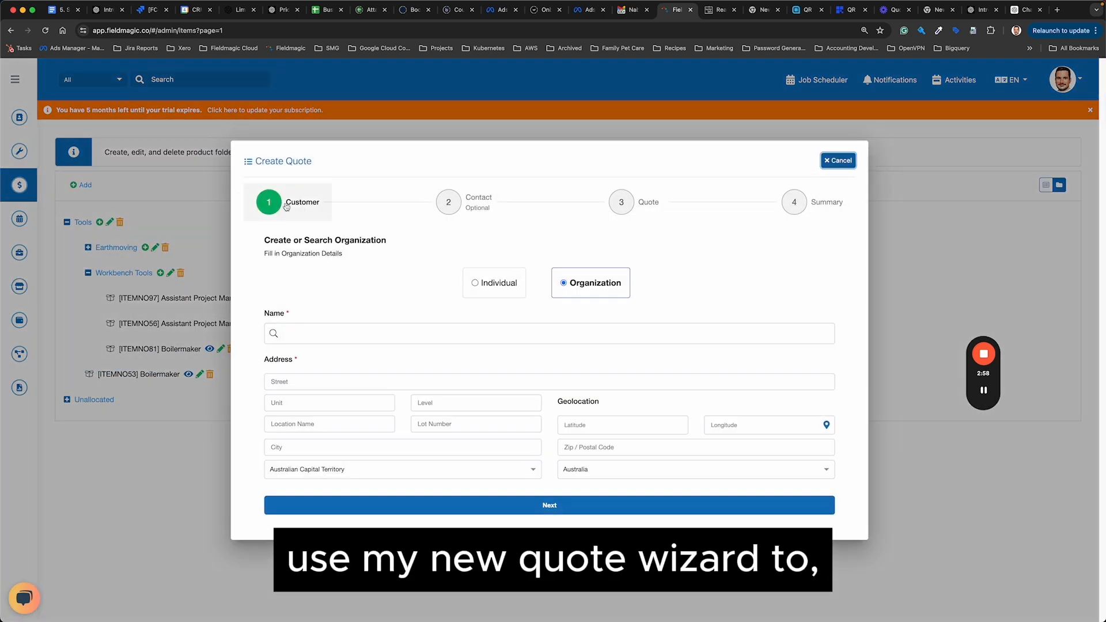
pyautogui.click(397, 323)
pyautogui.write('d')
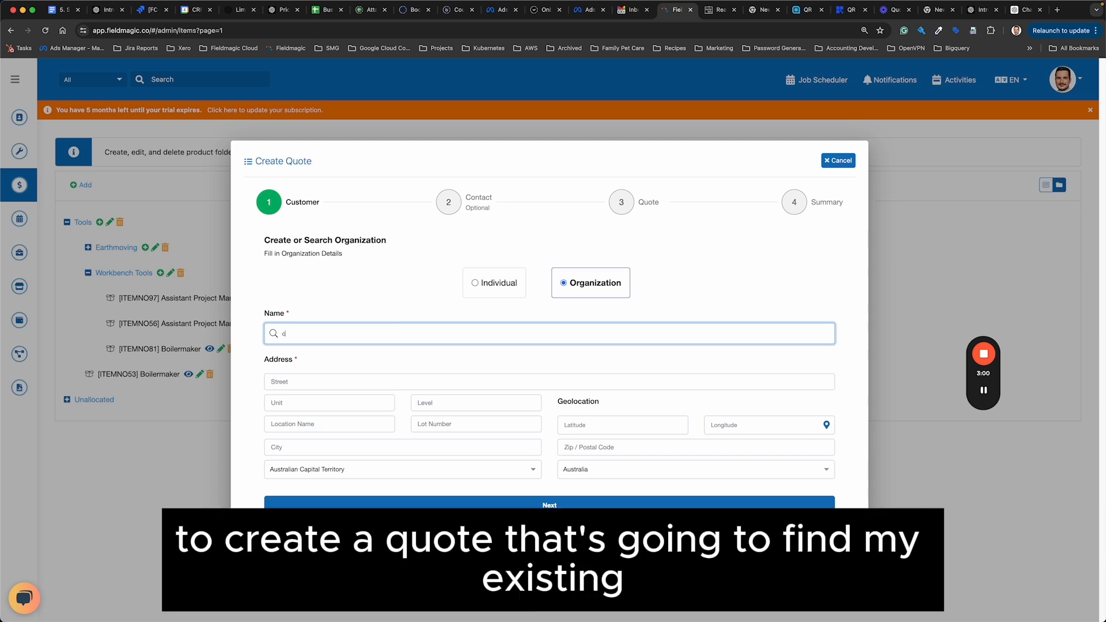
pyautogui.write('rm online')
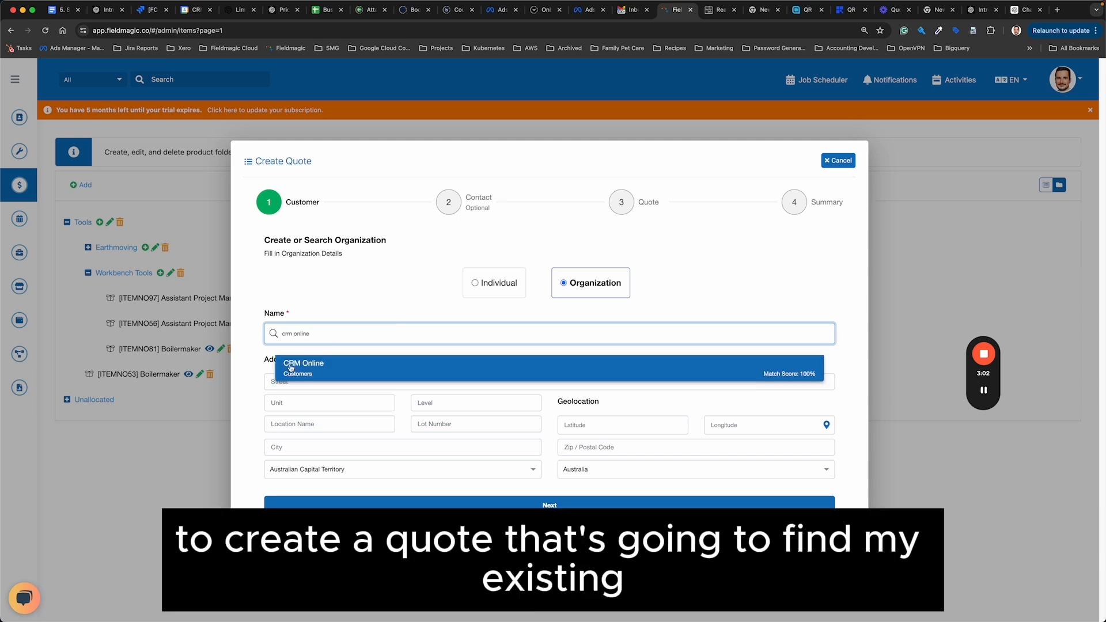
pyautogui.click(343, 363)
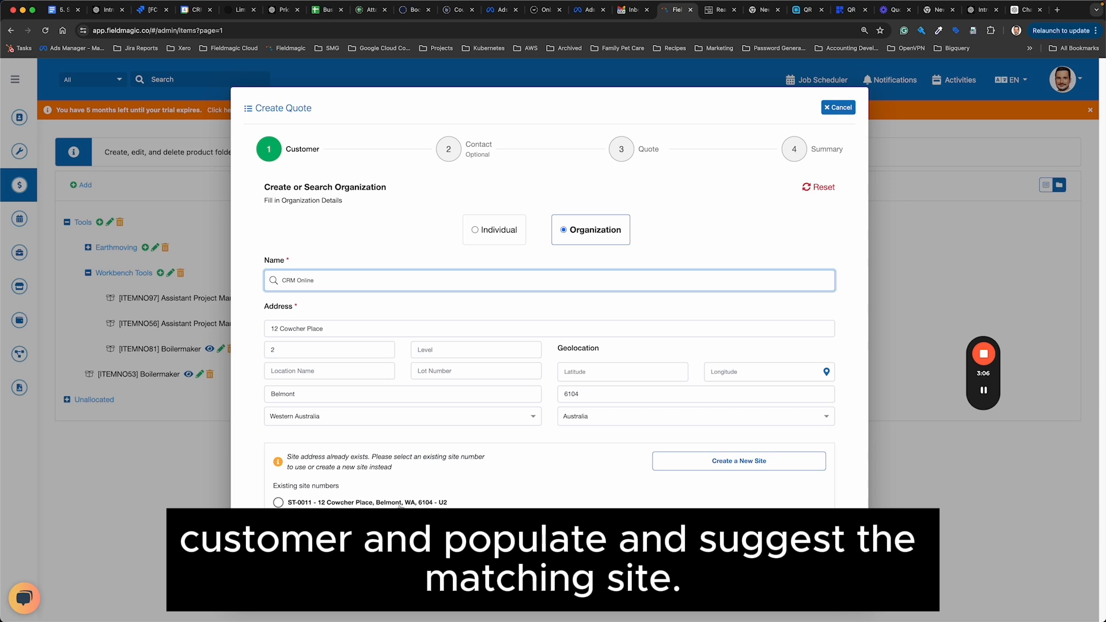
pyautogui.click(400, 505)
pyautogui.click(414, 559)
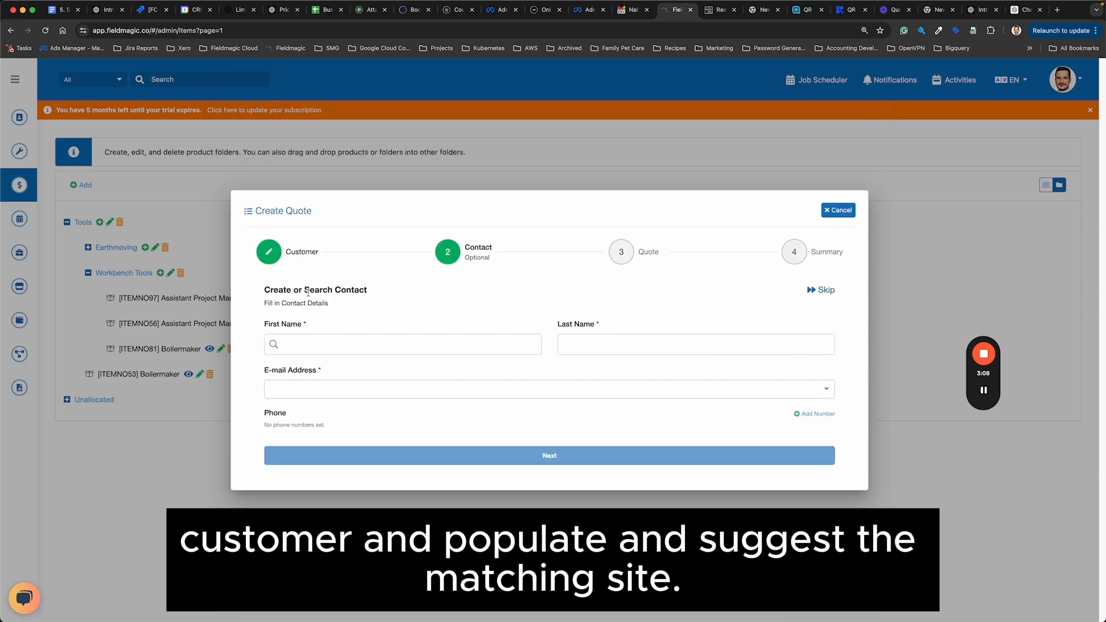
# Choose the customer's existing linked contact for the quote and continue to the quote details.
pyautogui.click(303, 347)
pyautogui.click(314, 377)
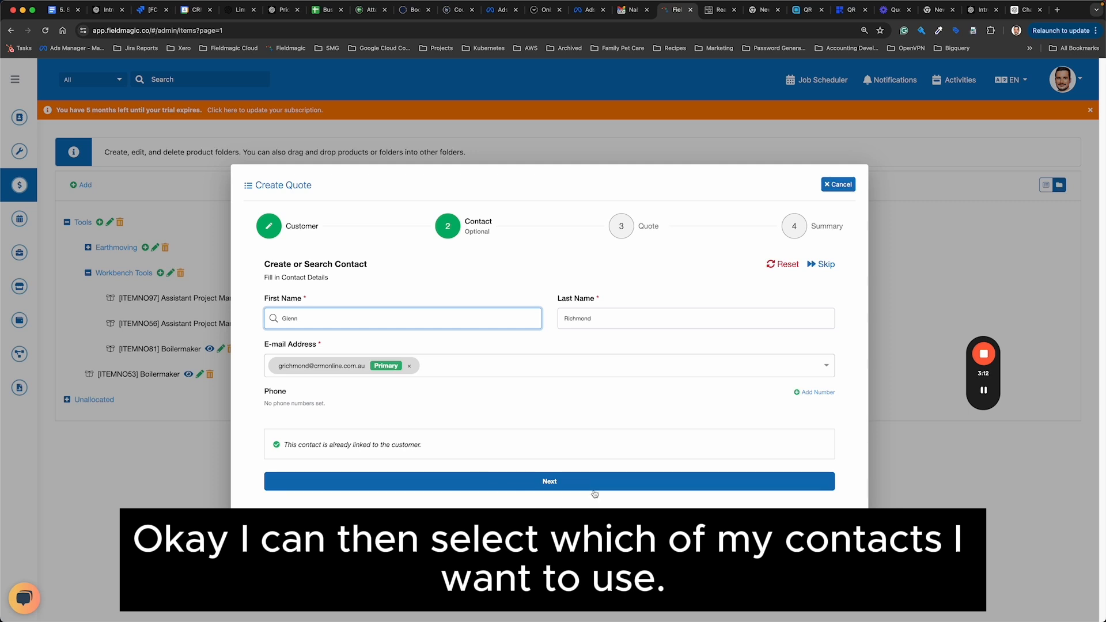
pyautogui.click(593, 490)
# Enter "Earthmoving Job" as both the opportunity name and the summary, and create the quote.
pyautogui.click(352, 351)
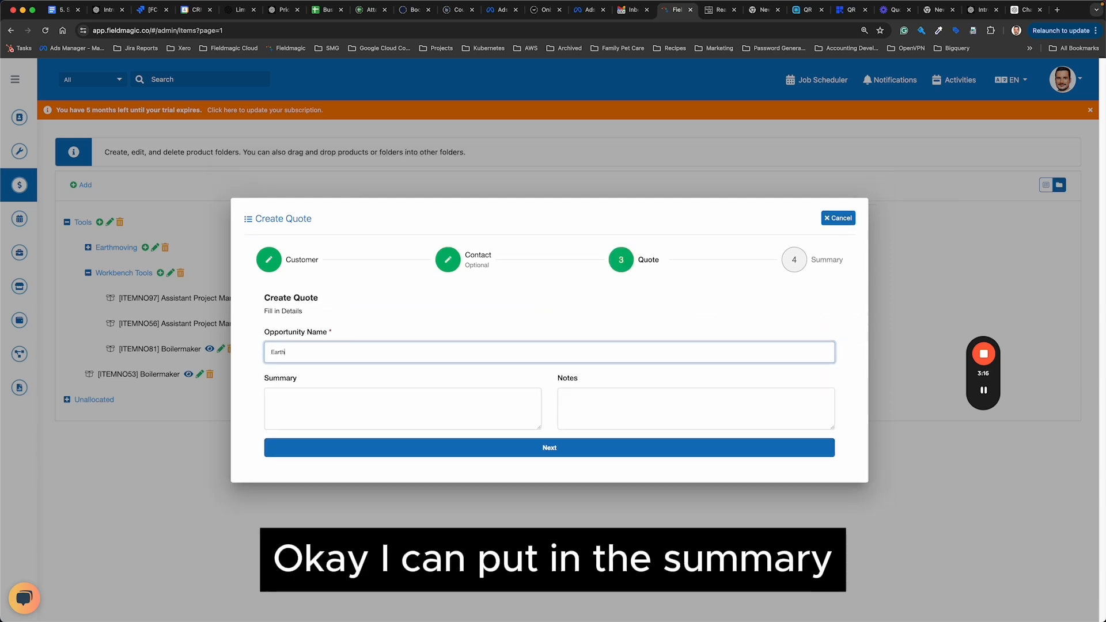
pyautogui.write('Earthmoving Job')
pyautogui.press('super+a')
pyautogui.press('super+c')
pyautogui.click(356, 407)
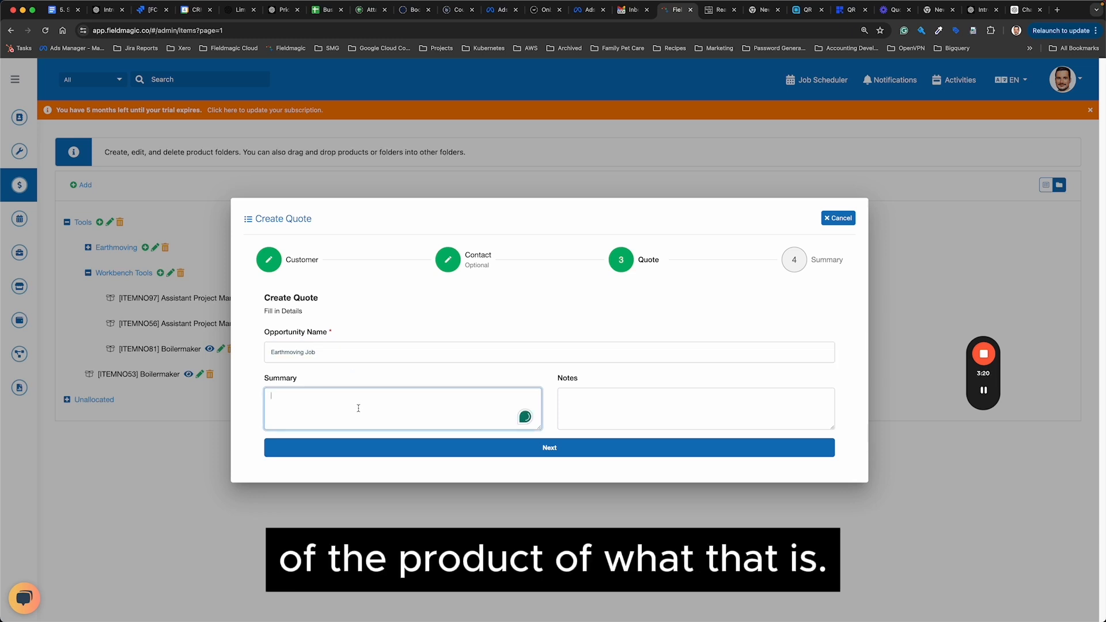
pyautogui.press('super+v')
pyautogui.click(503, 456)
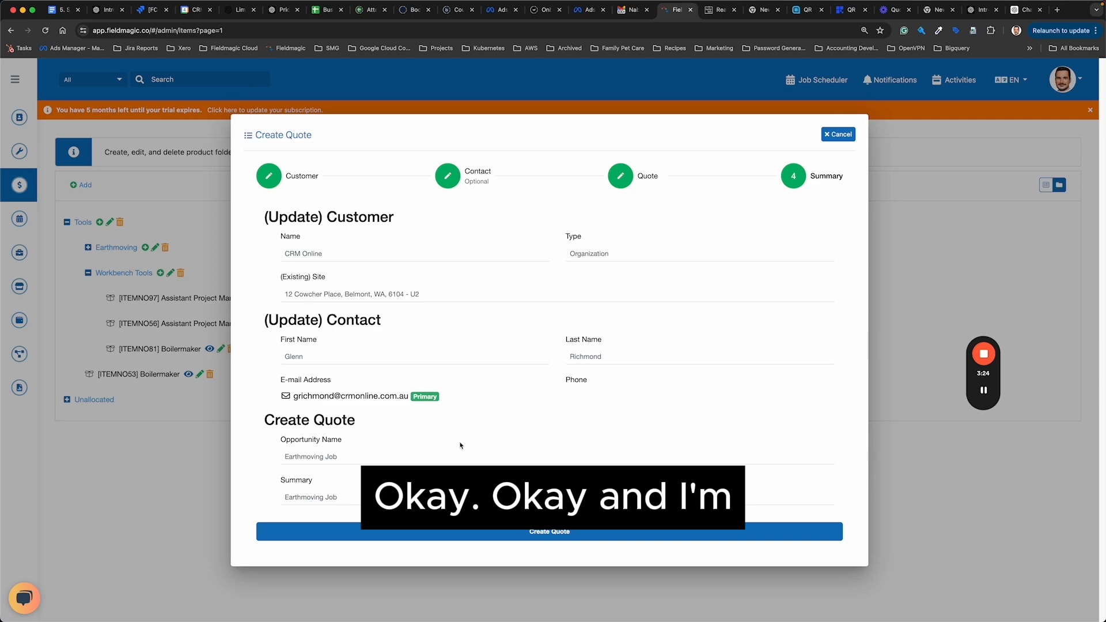
pyautogui.click(556, 538)
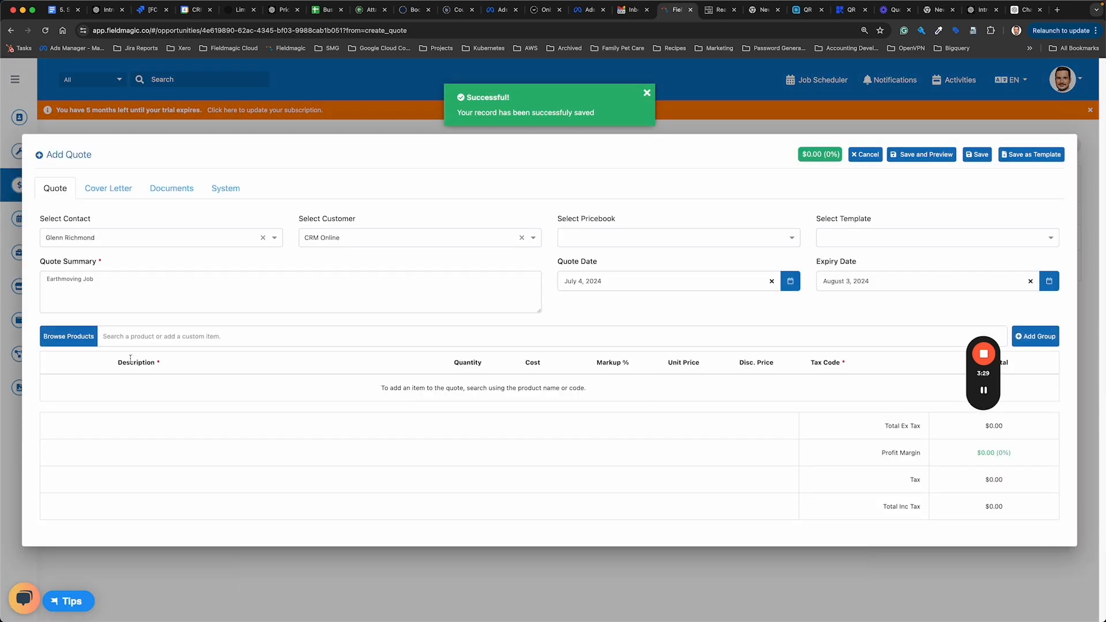
# Search the products for "assistant" and add ITEMNO97 Assistant Project Manager to the quote.
pyautogui.click(149, 342)
pyautogui.write('as')
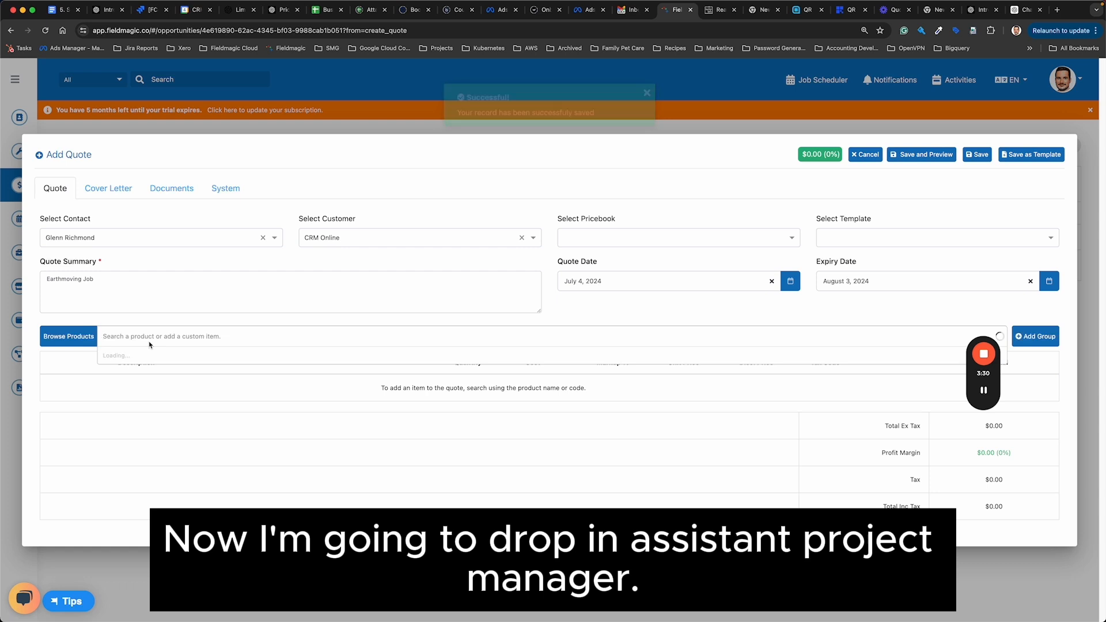
pyautogui.write('nt proj')
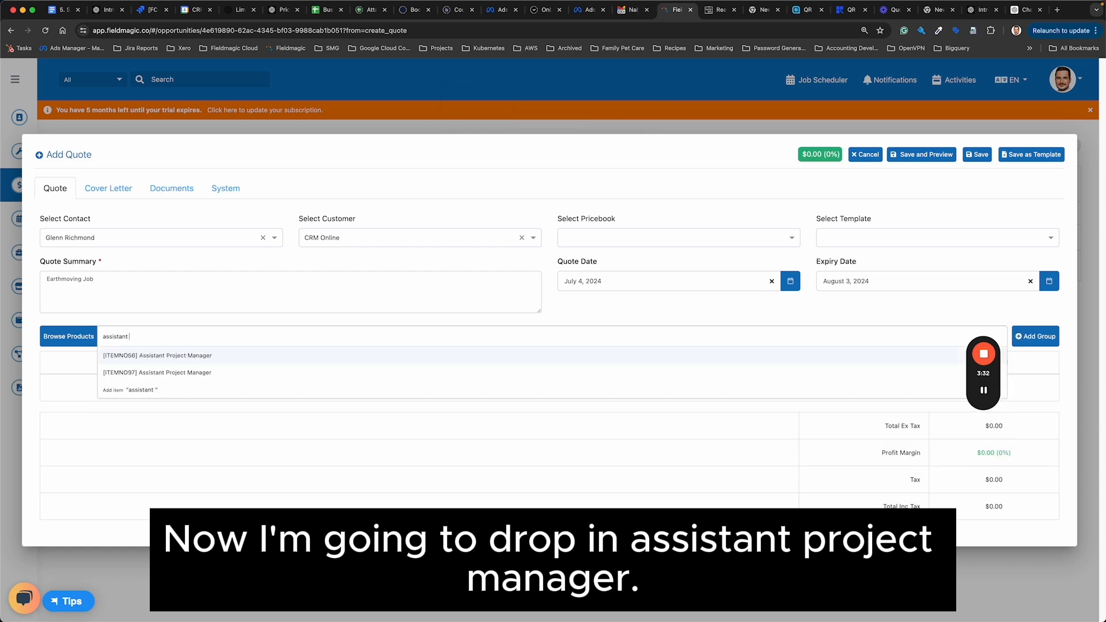
pyautogui.click(140, 374)
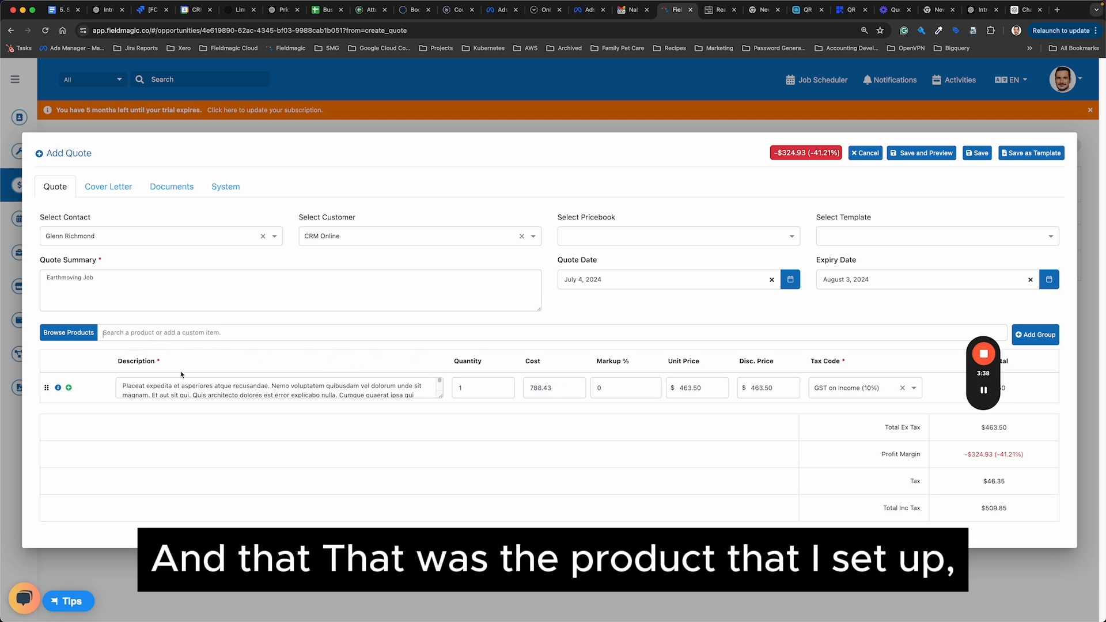
# View the quote template field without selecting one, and set the Assistant Project Manager line's unit price to 1000.
pyautogui.click(831, 238)
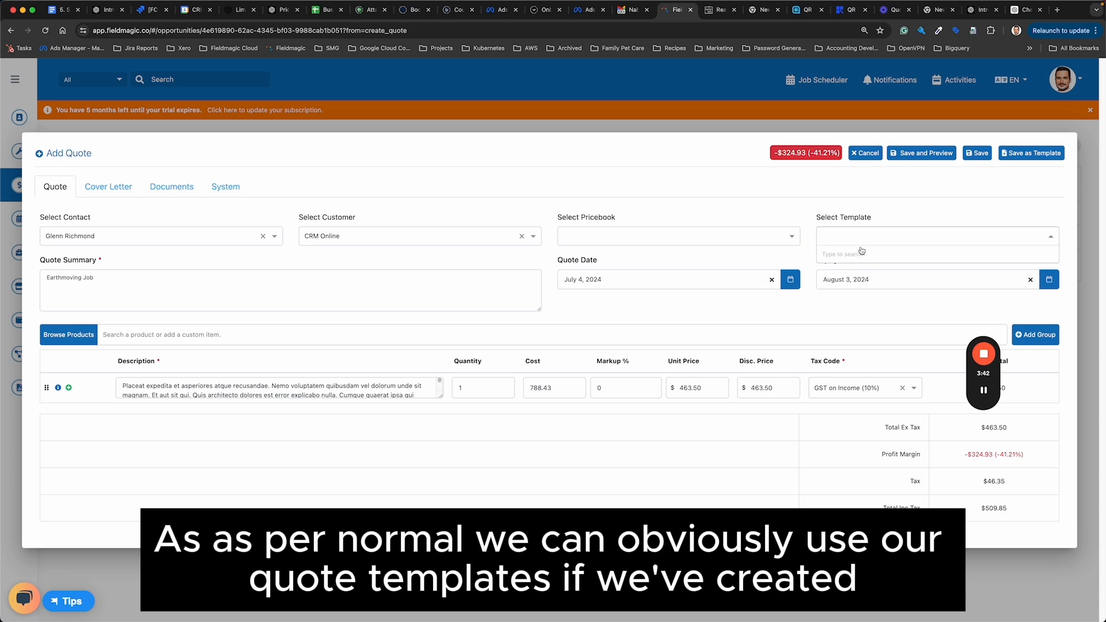
pyautogui.click(794, 217)
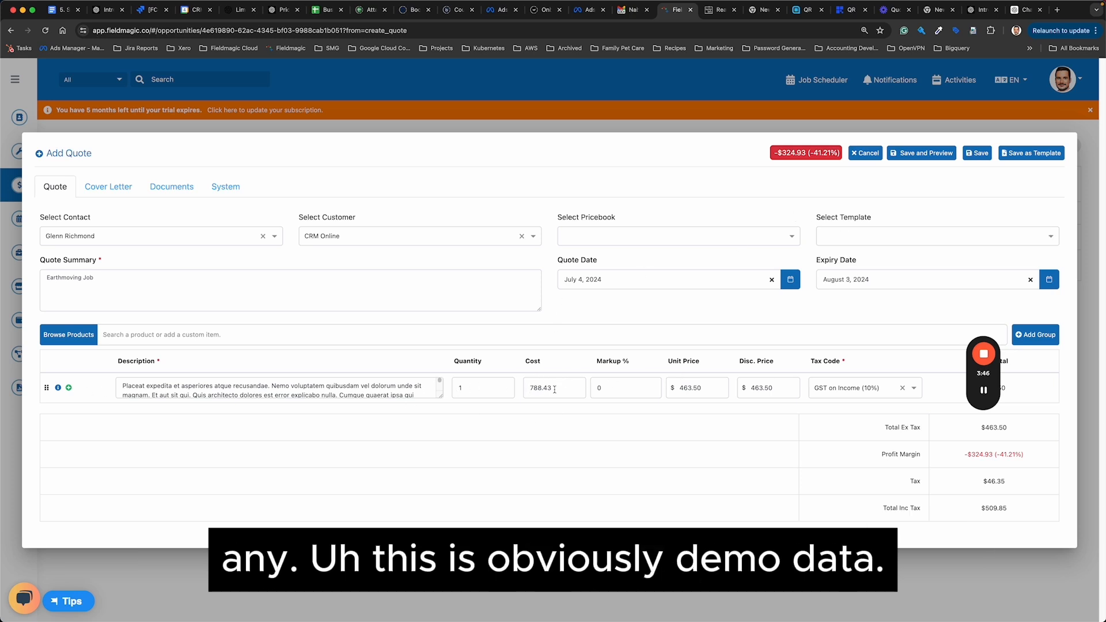
pyautogui.click(554, 390)
pyautogui.click(683, 389)
pyautogui.write('1000')
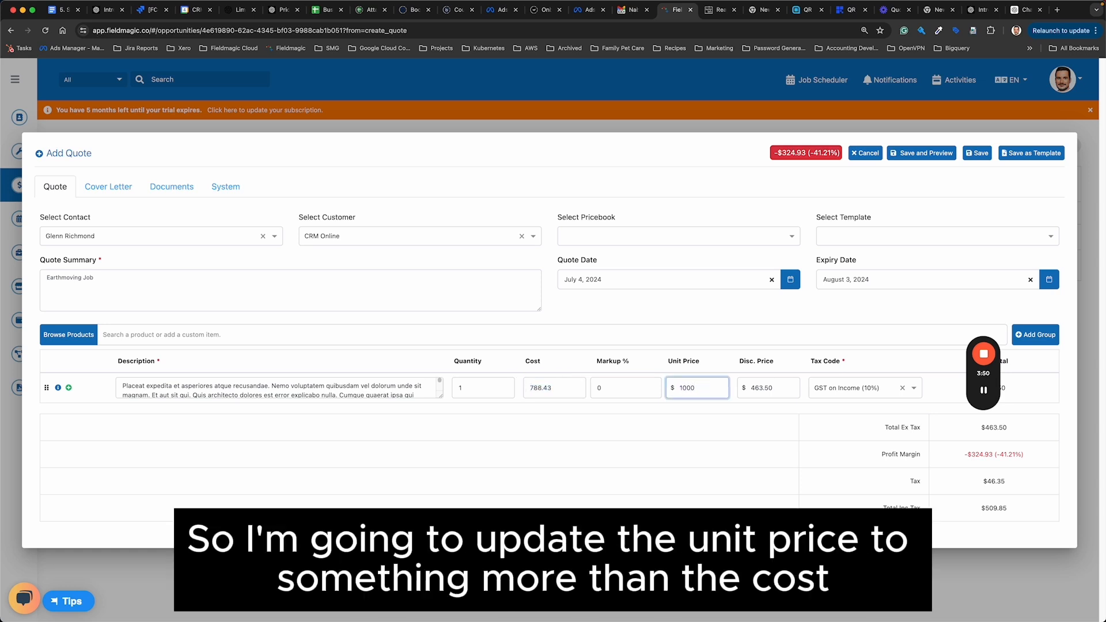
pyautogui.click(591, 458)
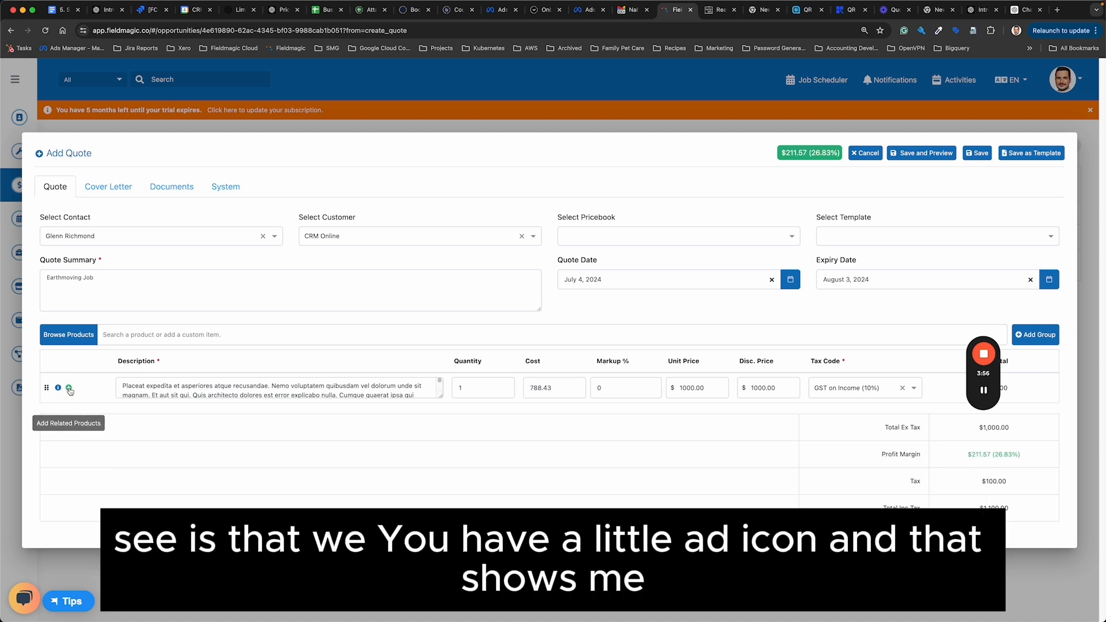
# Add the related products ITEMNO0 Journeyman Electrician and ITEMNO10 Superintendent to the quote from the Assistant Project Manager line.
pyautogui.click(68, 388)
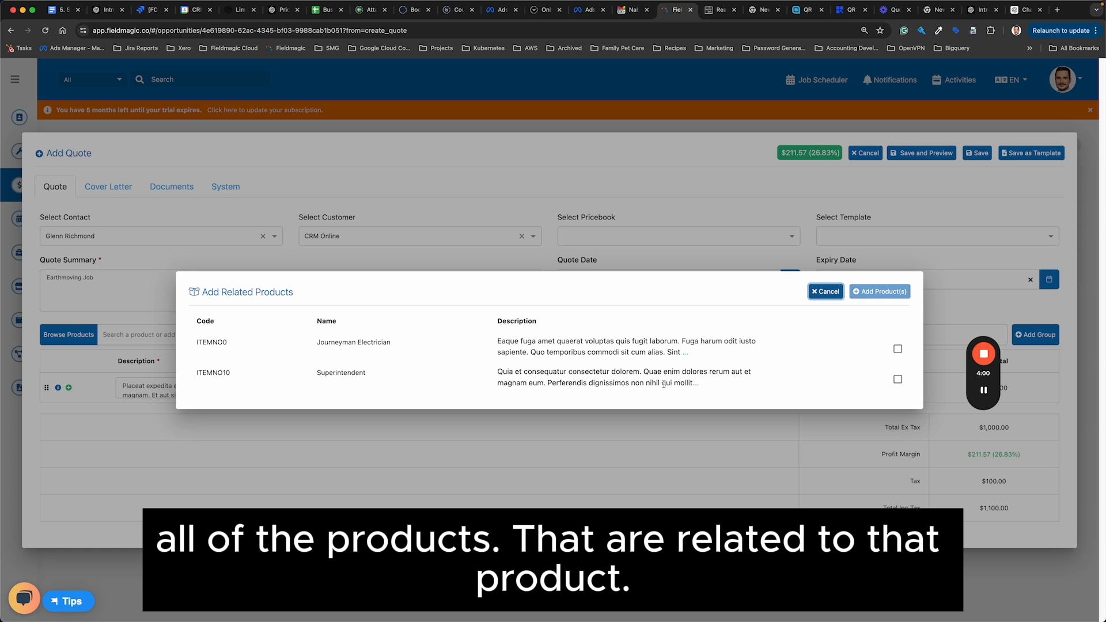
pyautogui.click(897, 348)
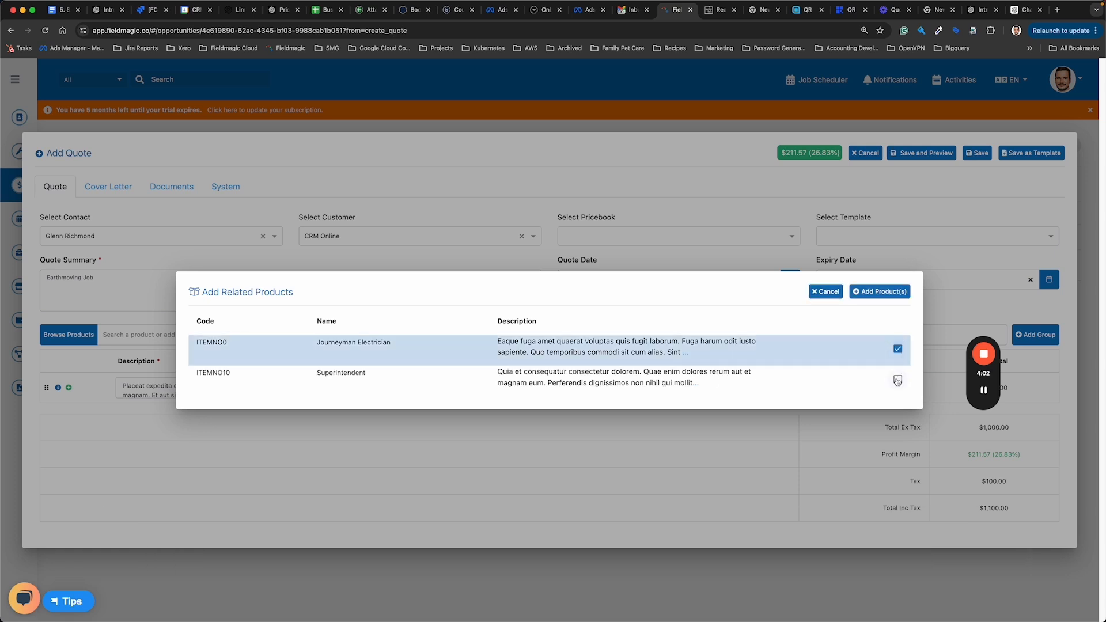
pyautogui.click(897, 379)
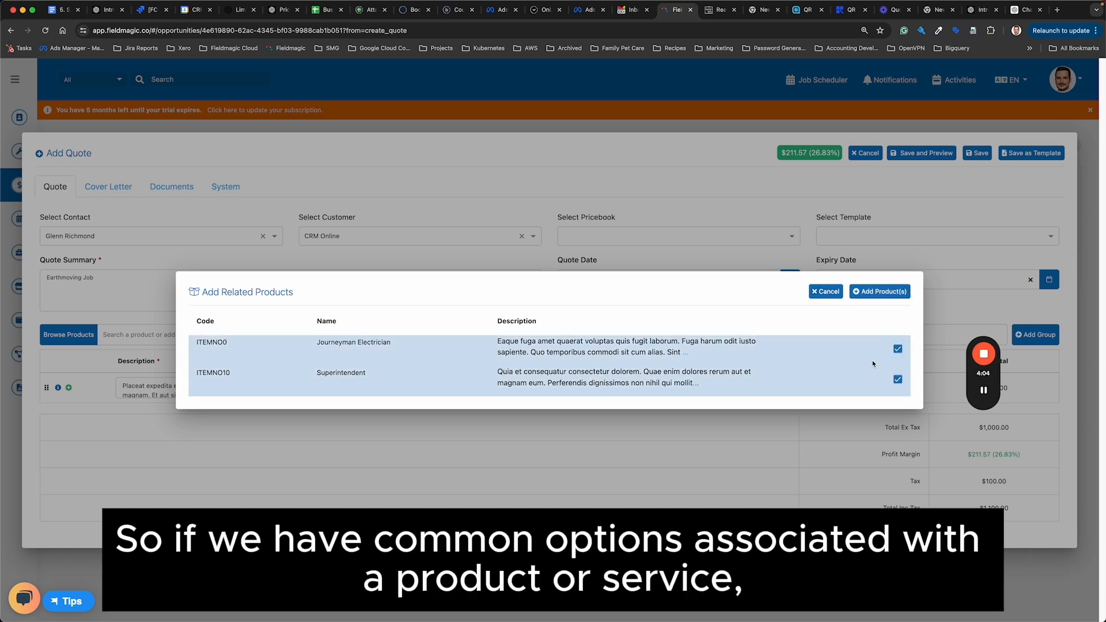
pyautogui.click(855, 292)
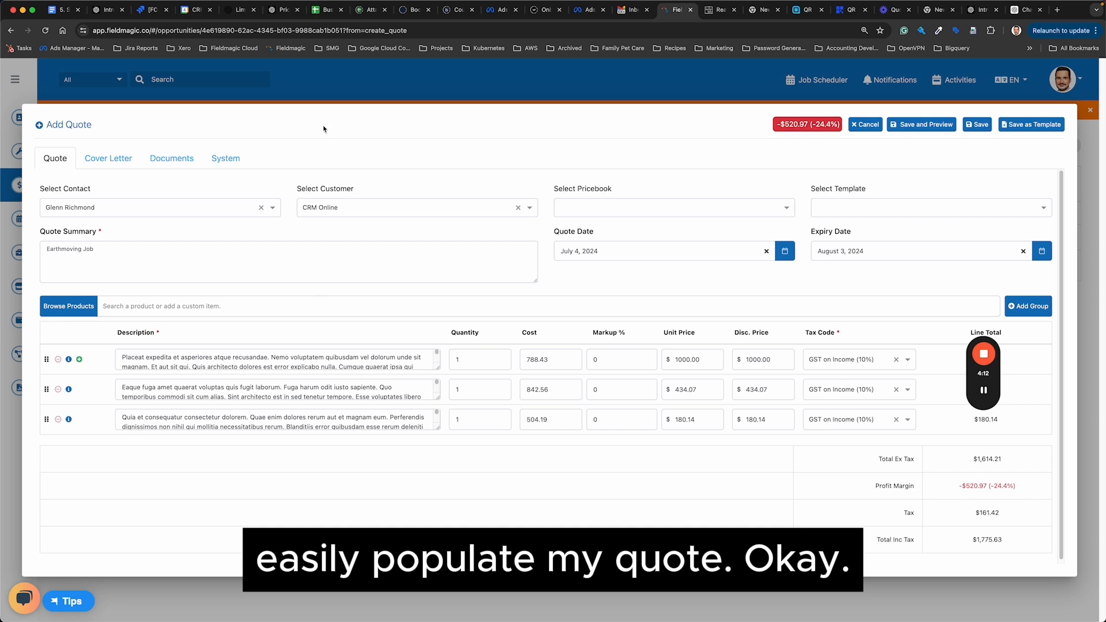
# Look over the quote's cover letter and documents sections, and save the quote with a preview of its generated document.
pyautogui.click(109, 165)
pyautogui.click(173, 274)
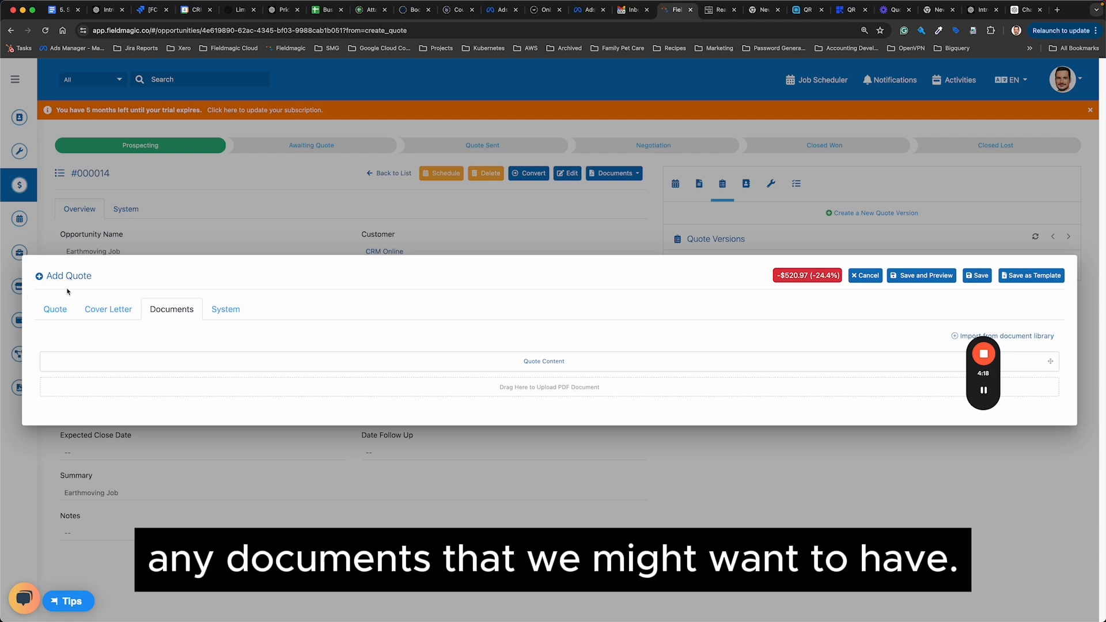
pyautogui.click(55, 309)
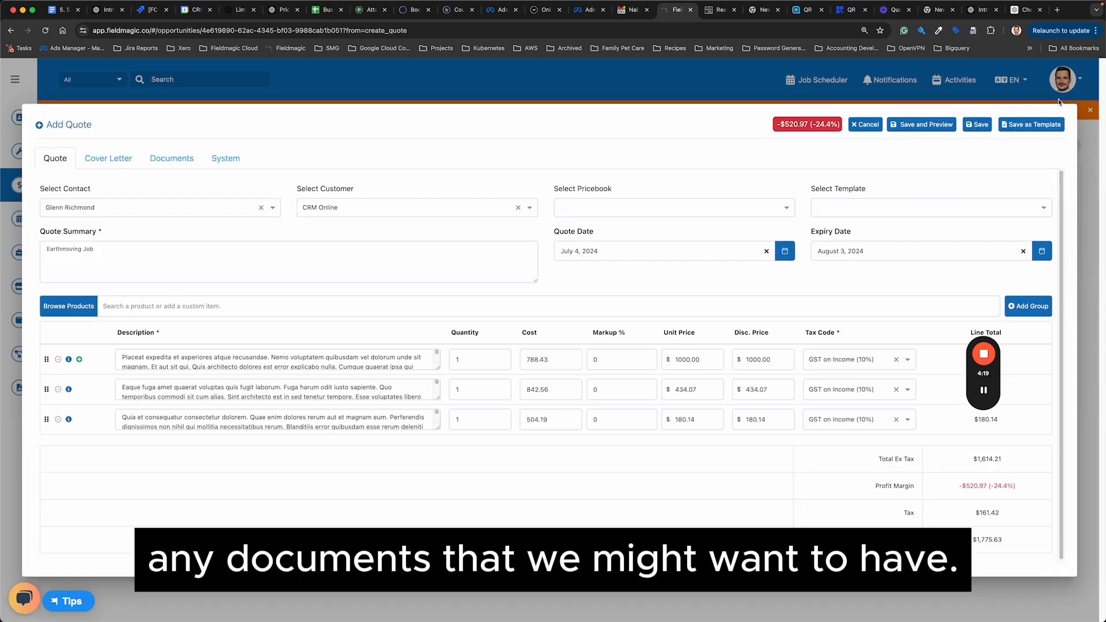
pyautogui.click(921, 128)
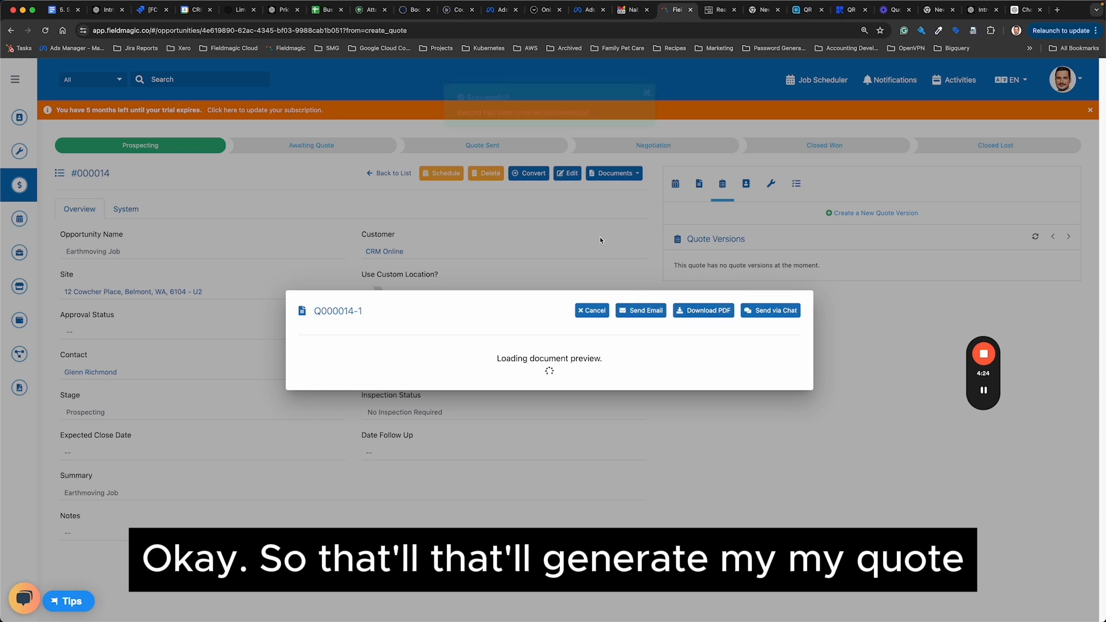
pyautogui.scroll(-10, 684, 512)
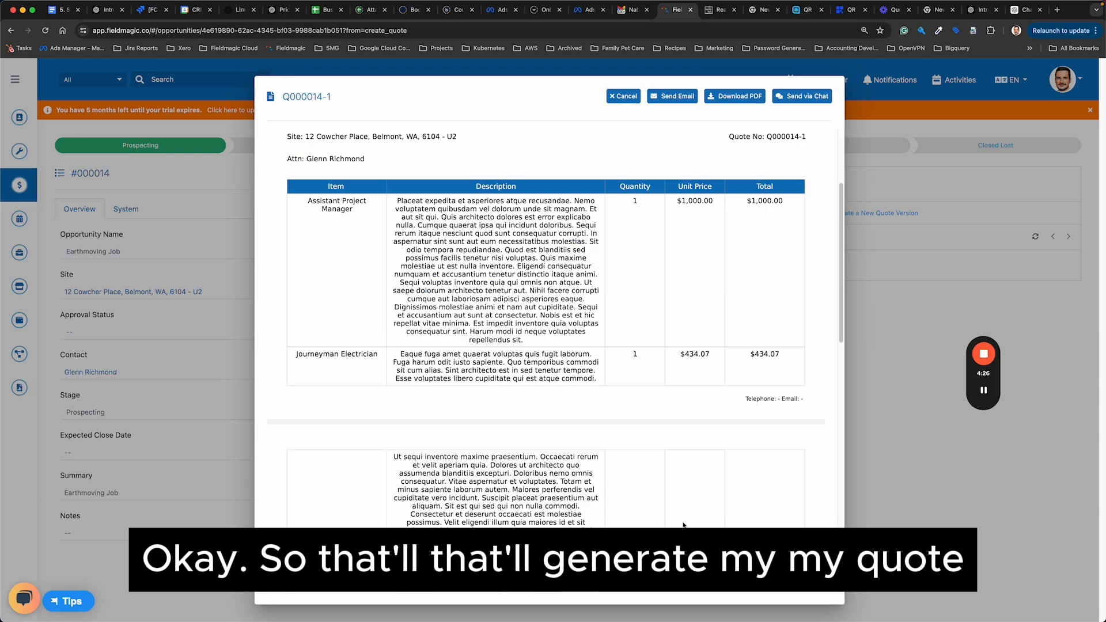
# Start an email with the quote PDF attached and apply the Lawnmowing quote email template.
pyautogui.scroll(10, 684, 511)
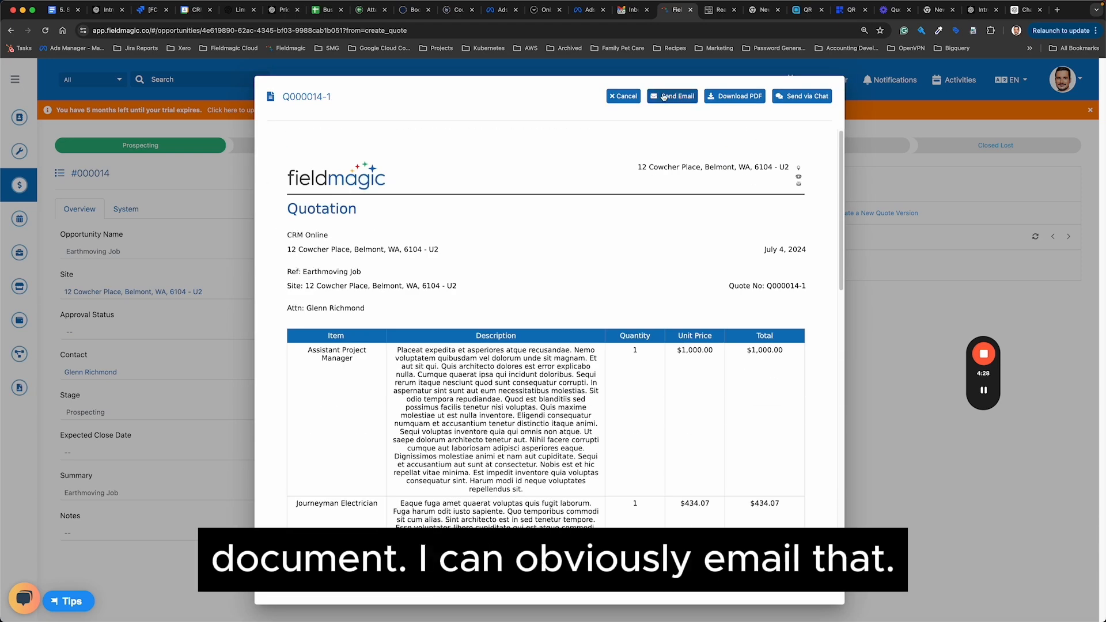
pyautogui.click(664, 97)
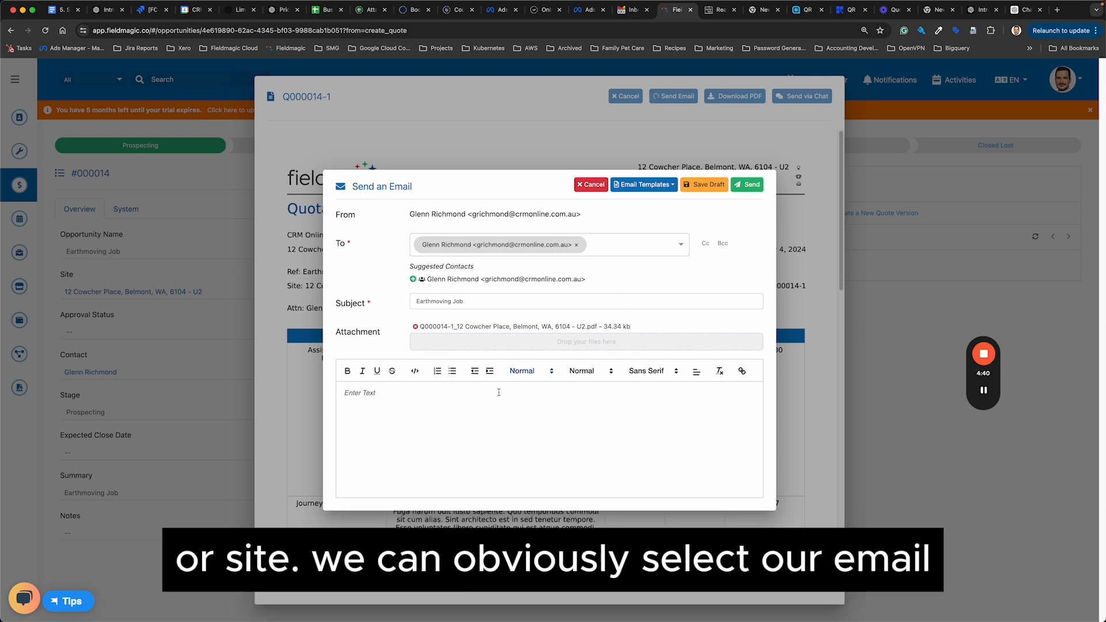
pyautogui.click(654, 186)
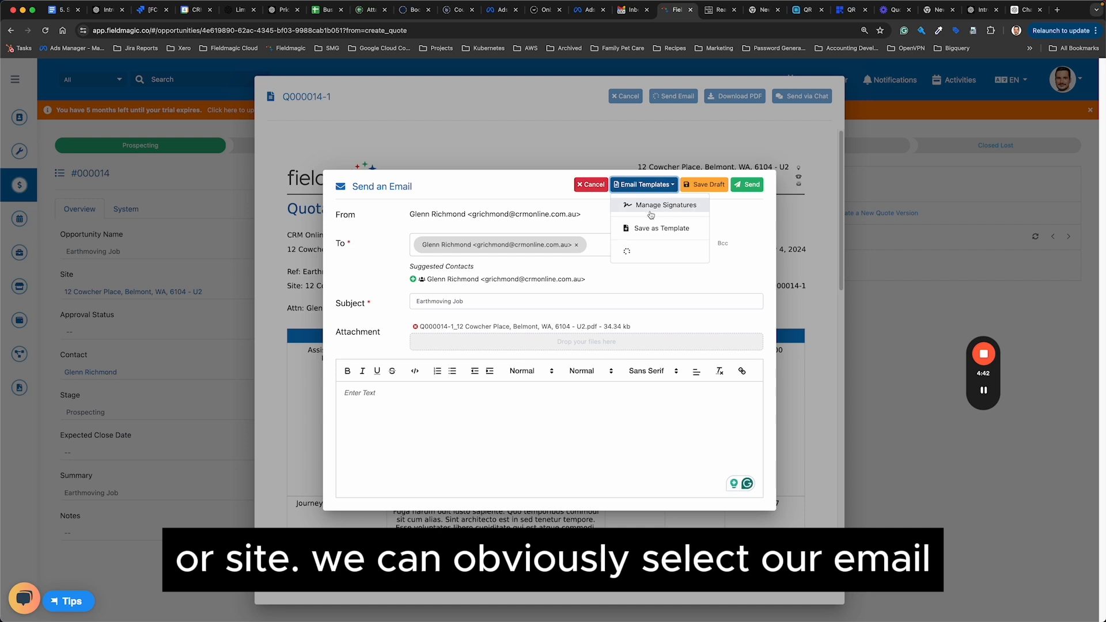
pyautogui.click(647, 253)
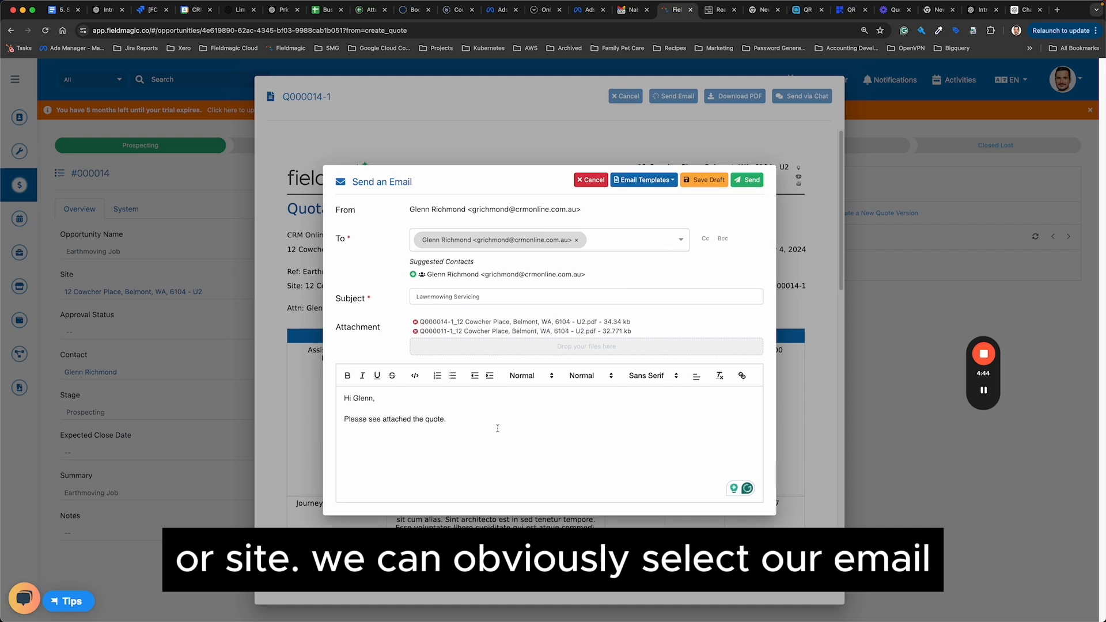
# Insert the Standard signature into the quote email, and discard the email without sending it.
pyautogui.click(661, 184)
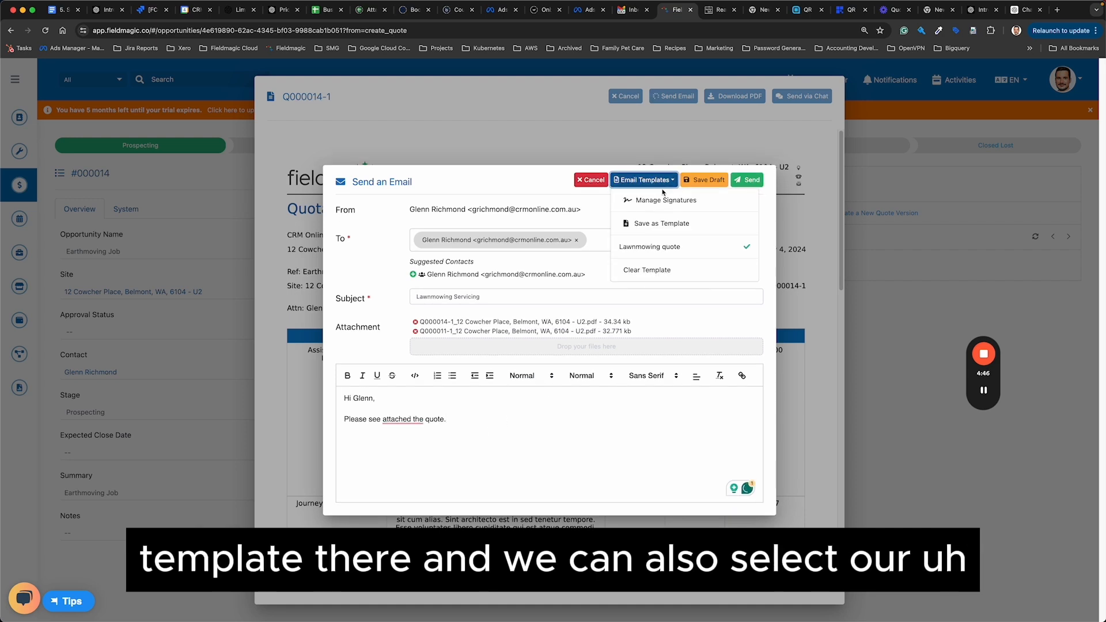
pyautogui.click(651, 201)
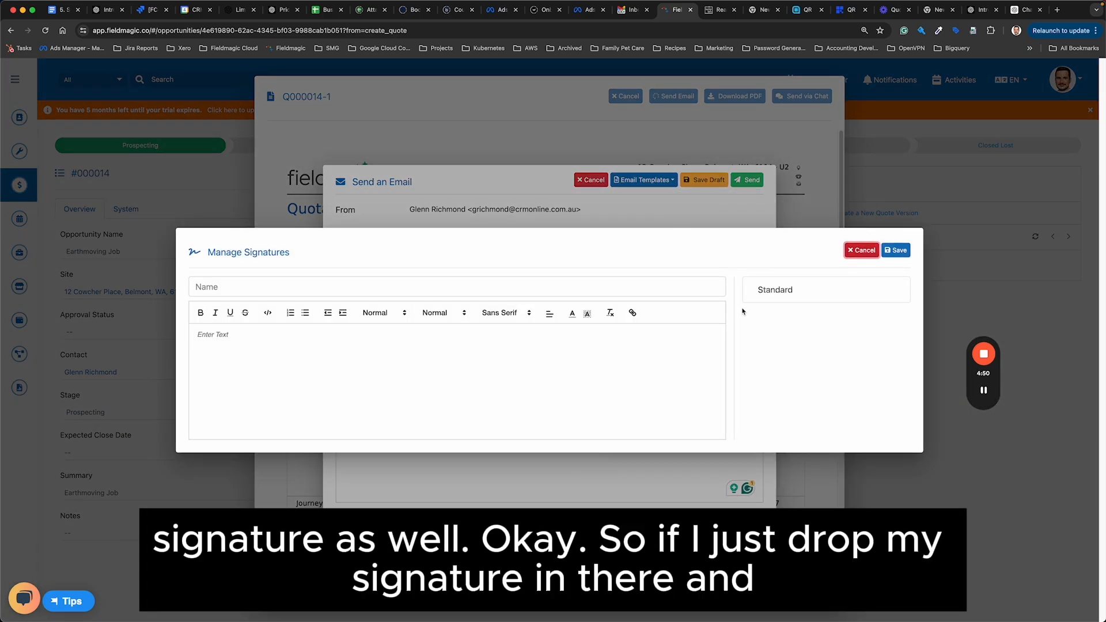
pyautogui.click(774, 288)
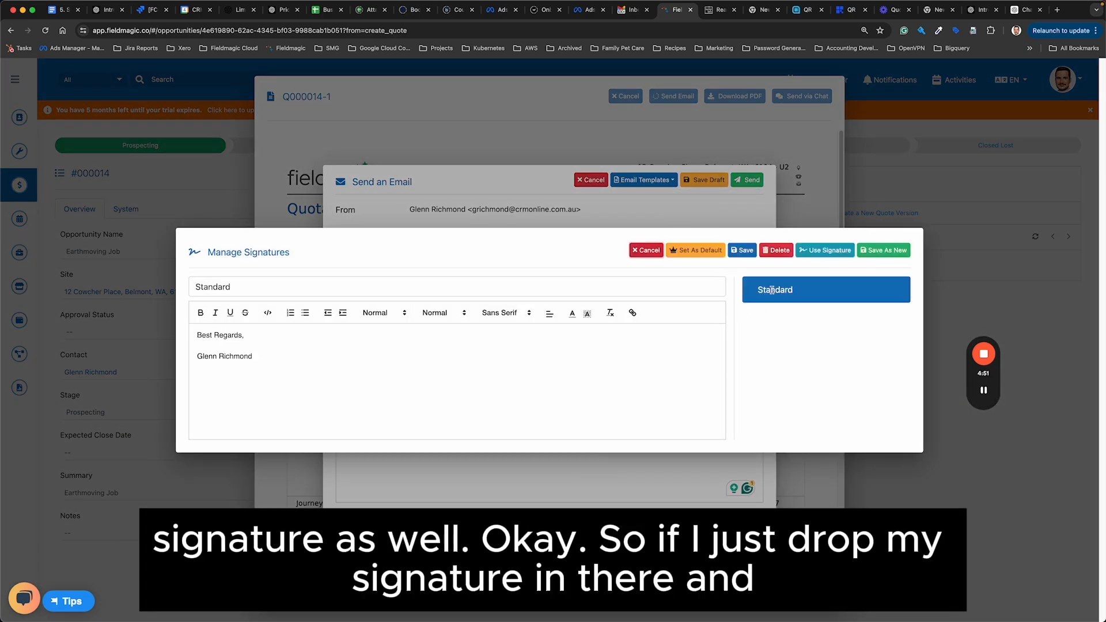
pyautogui.click(819, 256)
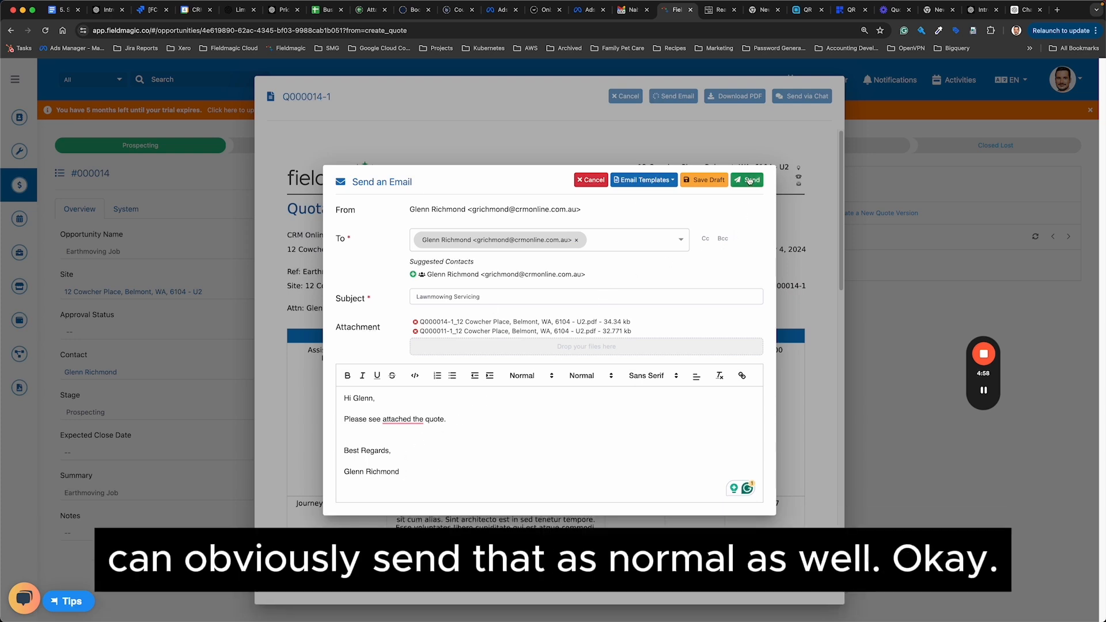
pyautogui.click(590, 179)
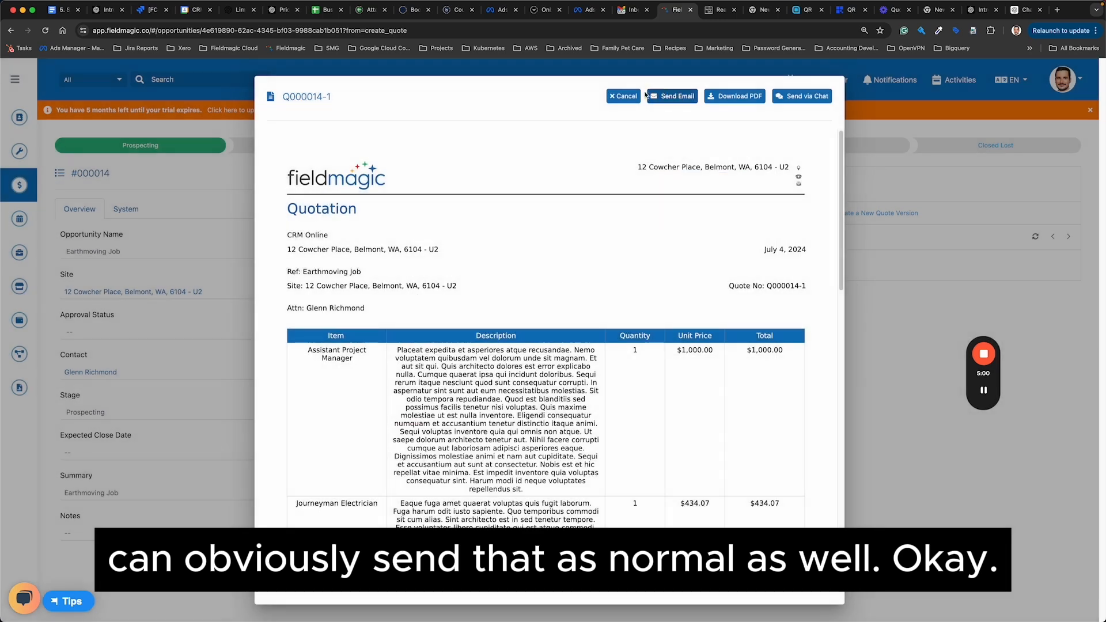
# Close the quote preview and convert the quote to a job with No Order Number Required.
pyautogui.click(625, 98)
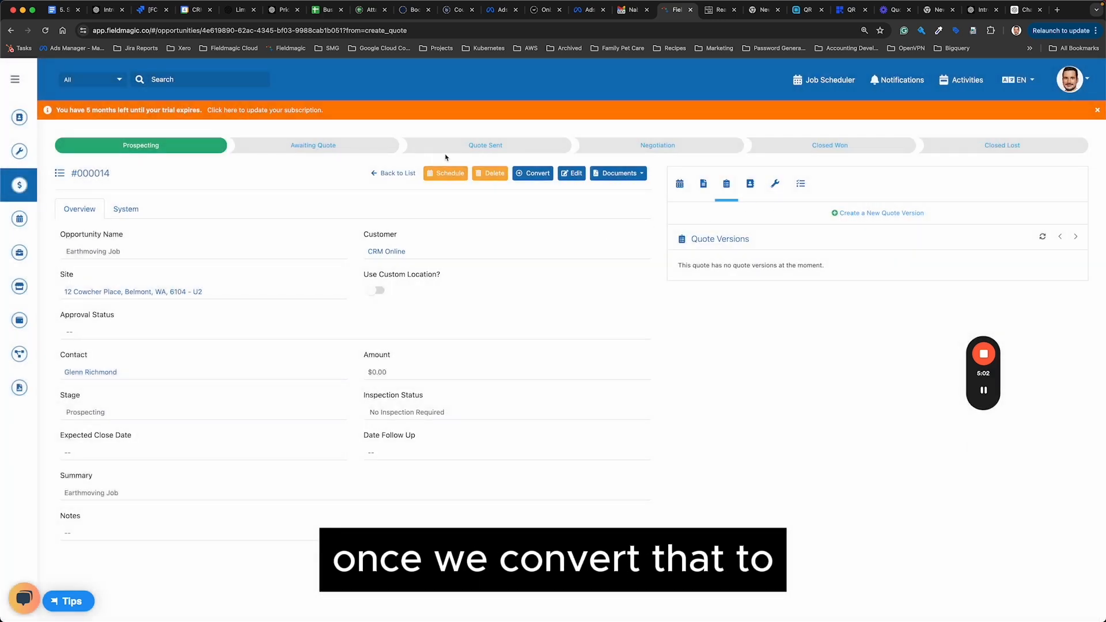
pyautogui.click(532, 173)
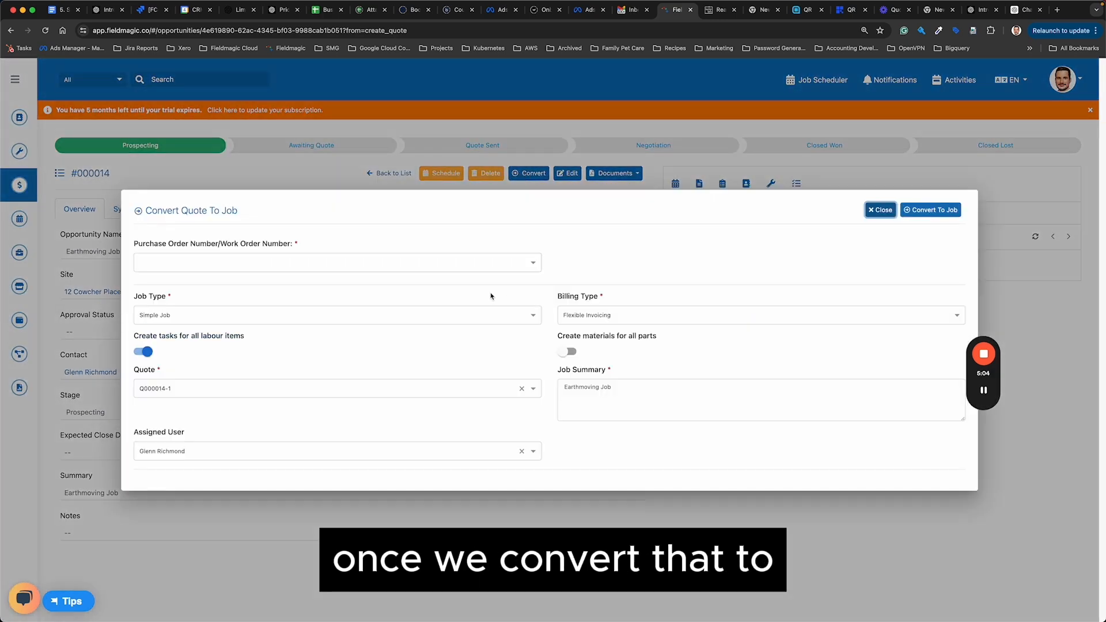
pyautogui.click(389, 264)
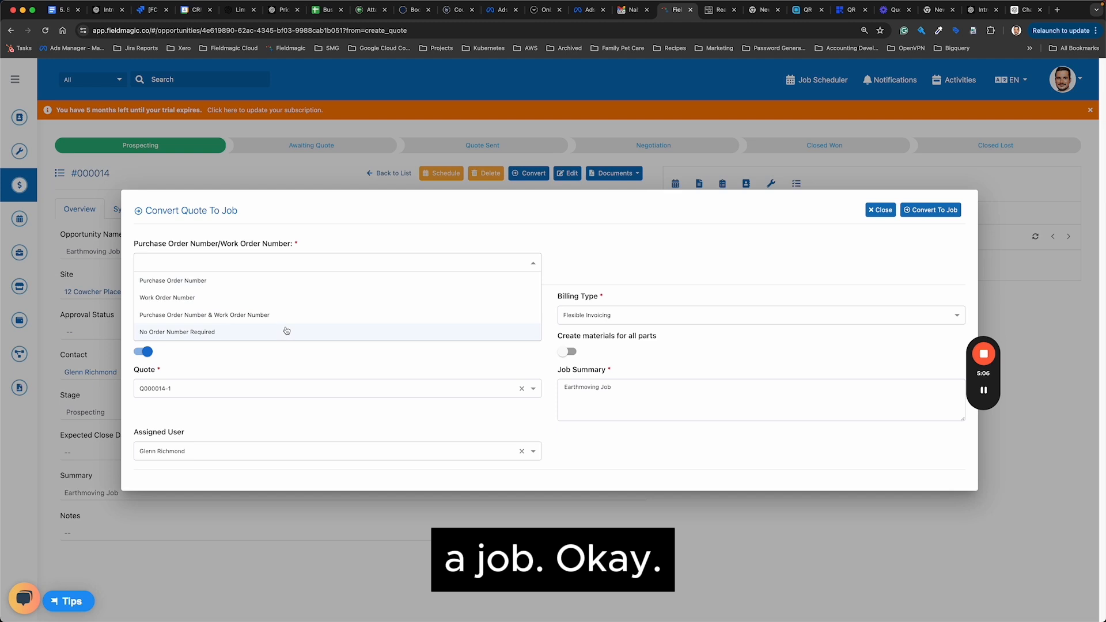
pyautogui.click(286, 331)
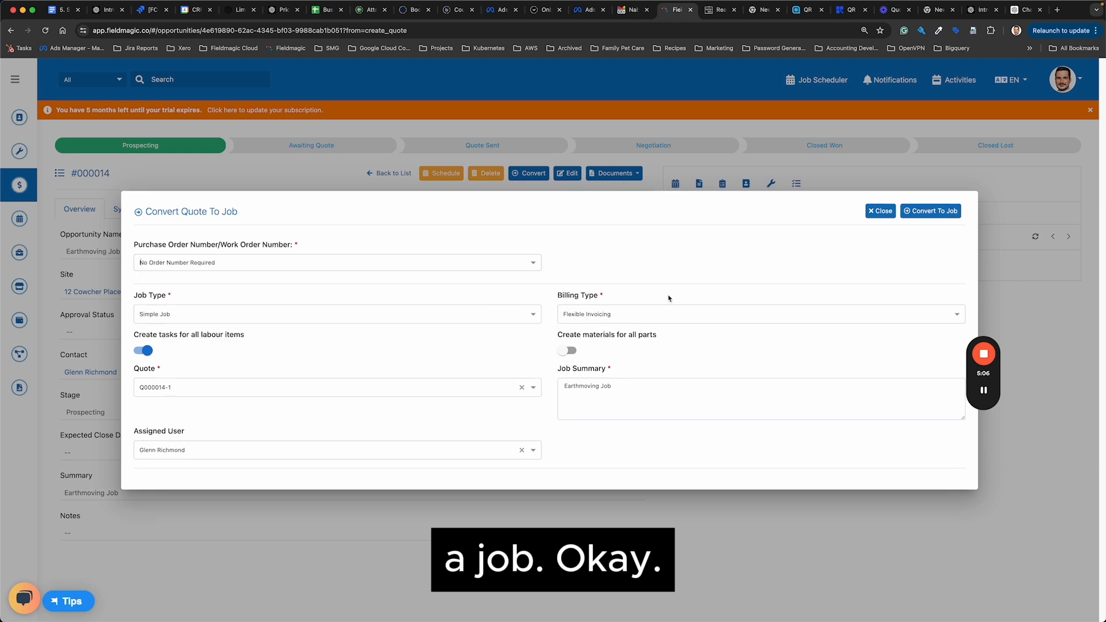
pyautogui.click(933, 213)
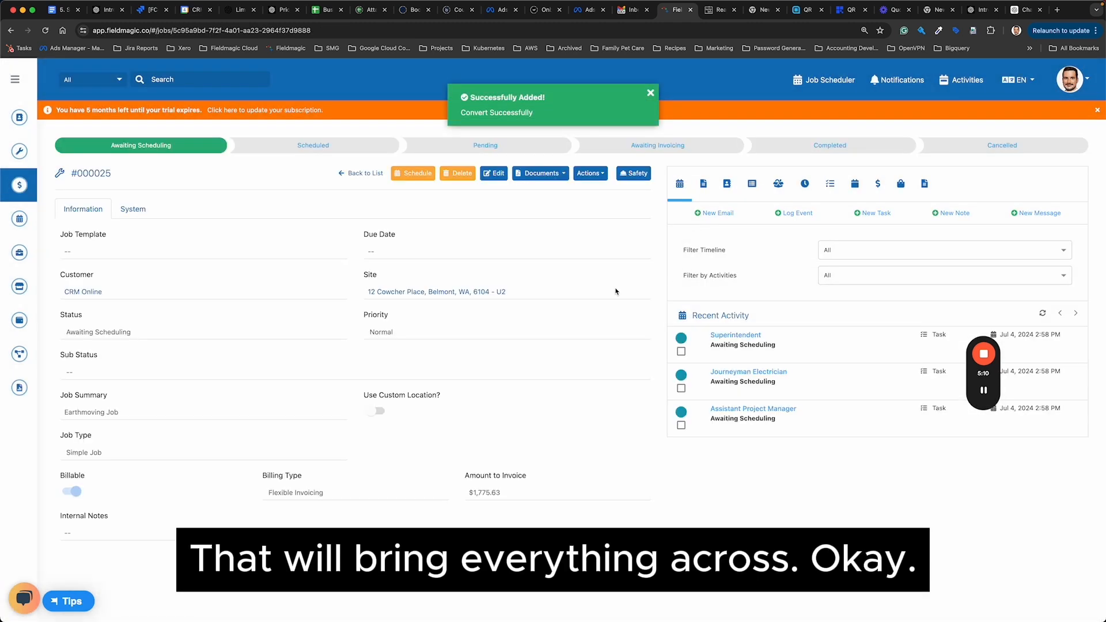
pyautogui.click(651, 93)
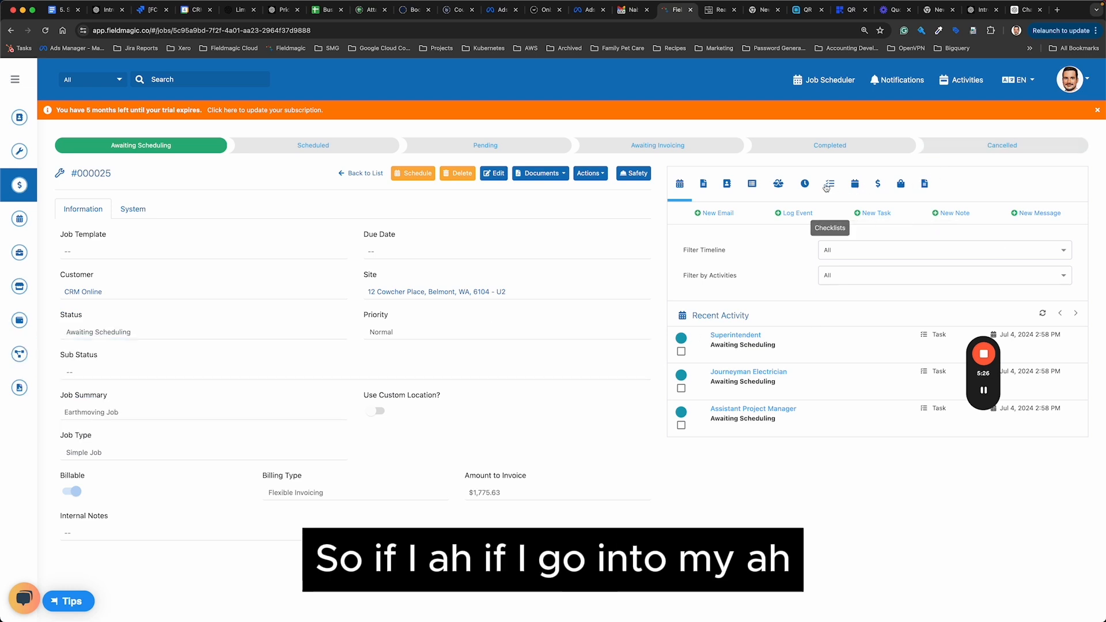
# View the job's materials and the stock allocation options without allocating anything.
pyautogui.click(778, 183)
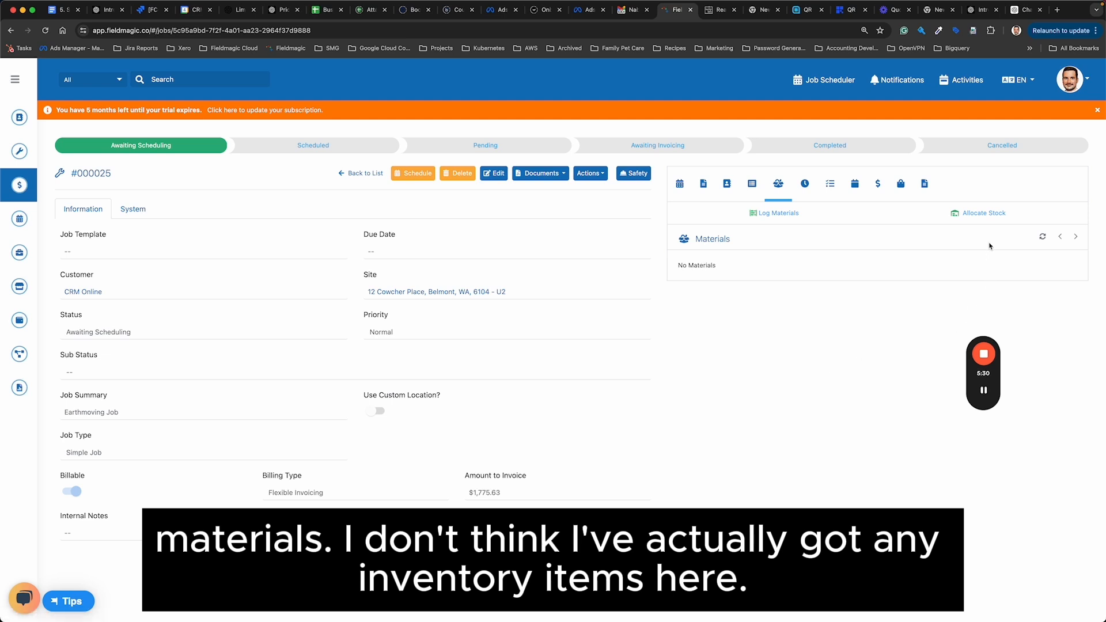
pyautogui.click(985, 212)
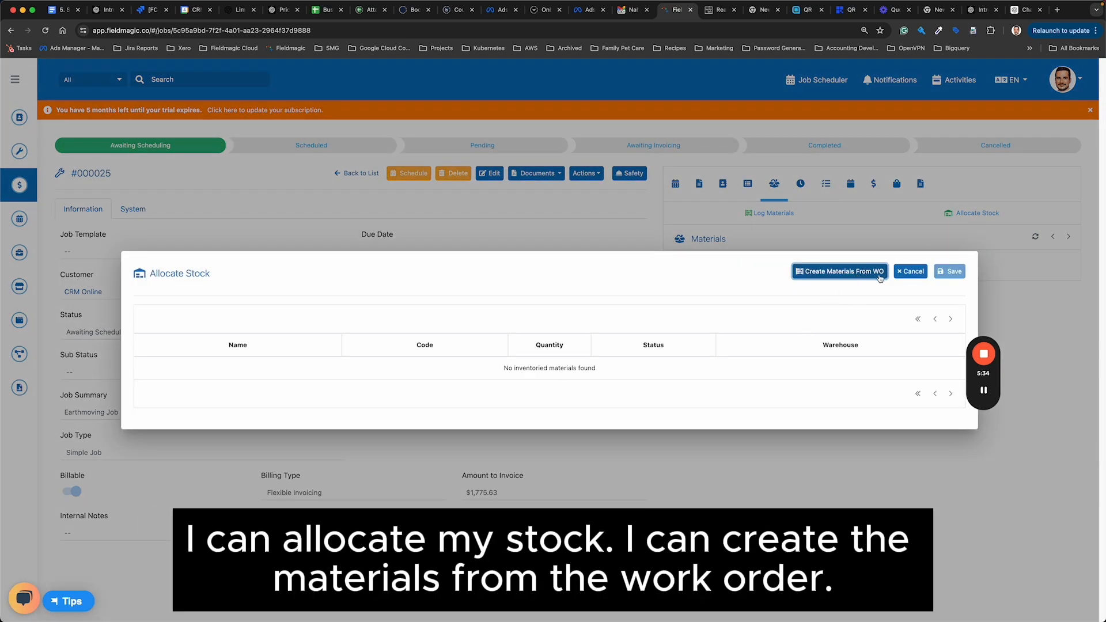
pyautogui.click(905, 274)
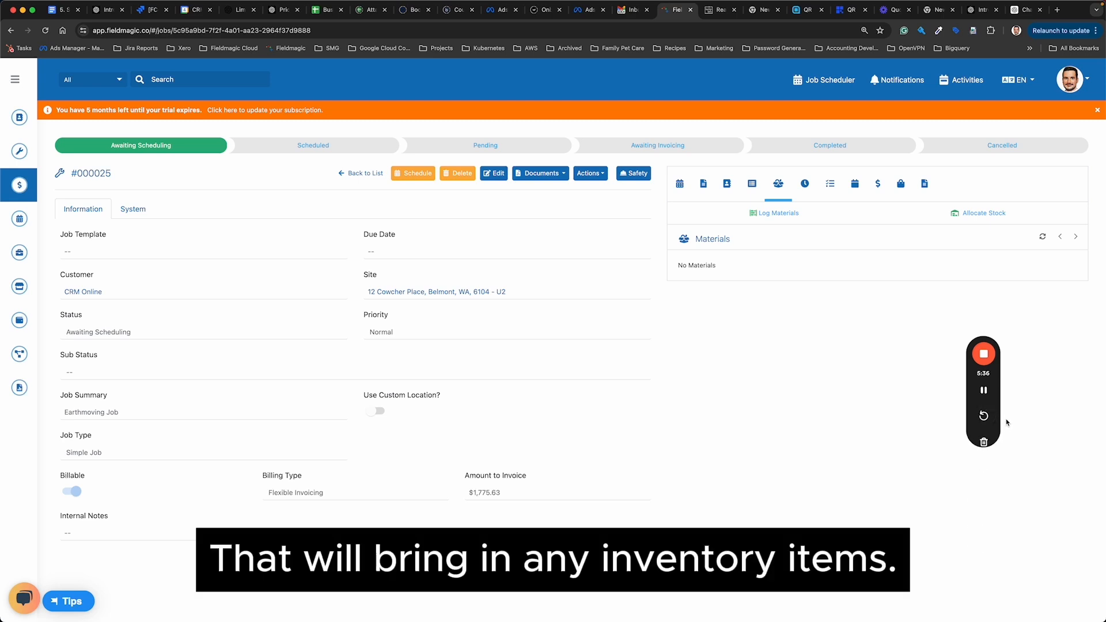